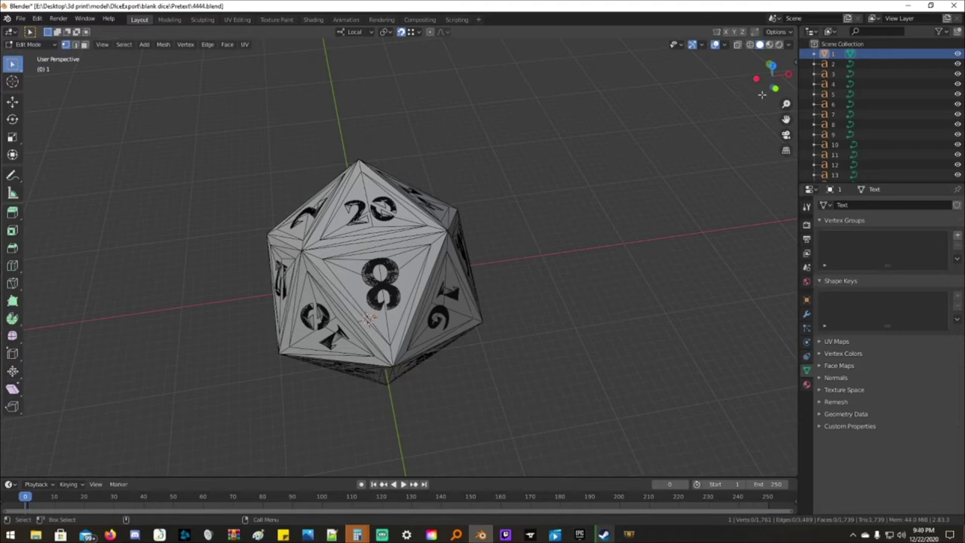
- Examine the numbered faces of the twenty-sided die and the nested logarithm expression on the face above 13
left_click_drag(772, 75, 601, 187)
scroll(374, 369, "up", 3)
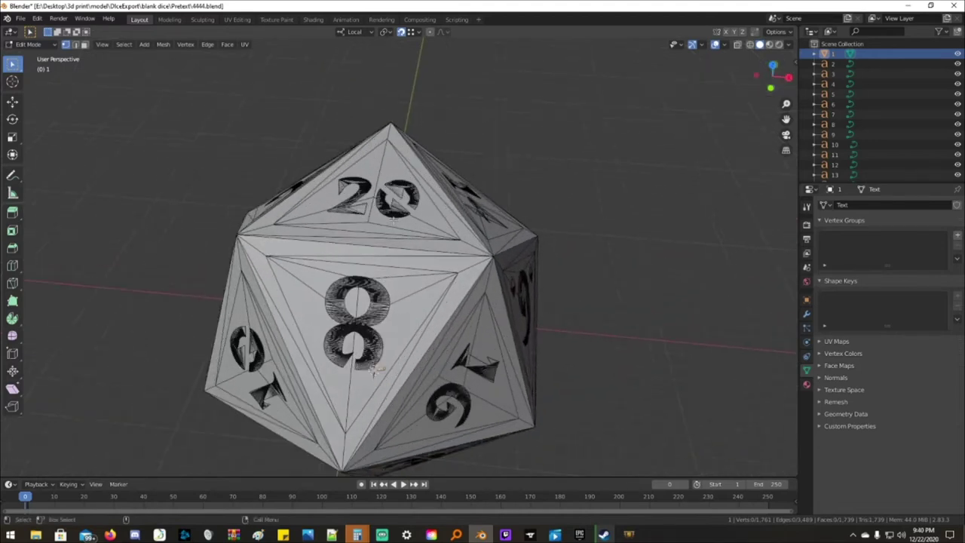
left_click_drag(769, 84, 769, 127)
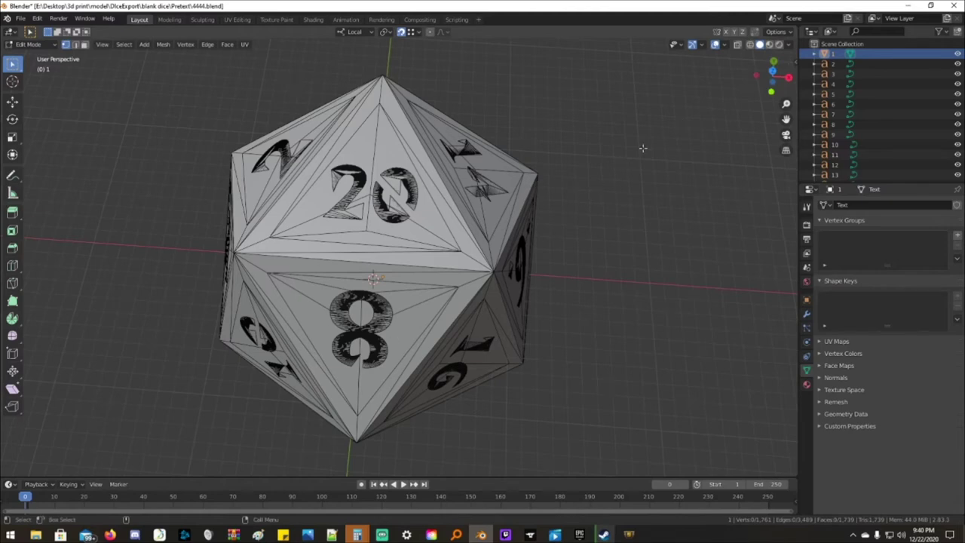
left_click_drag(770, 78, 751, 85)
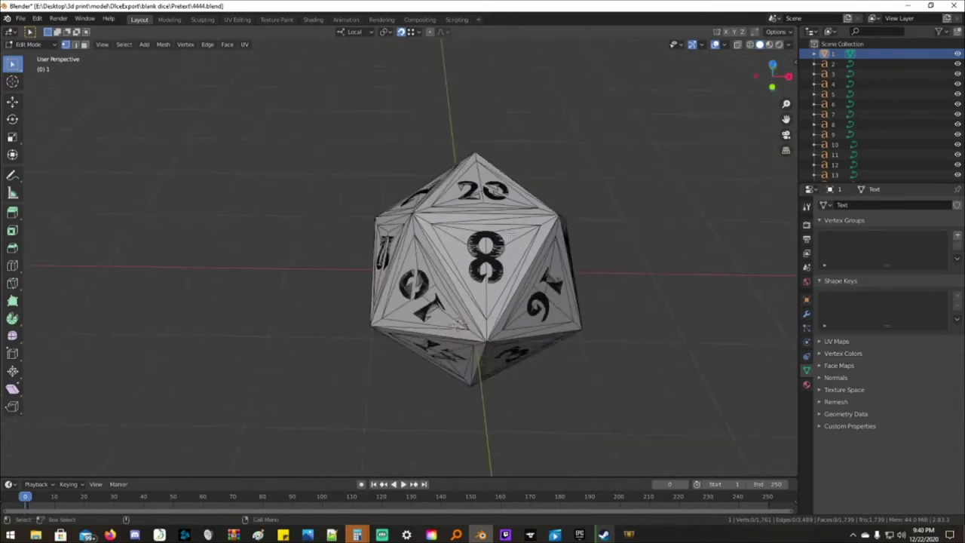
scroll(512, 233, "up", 2)
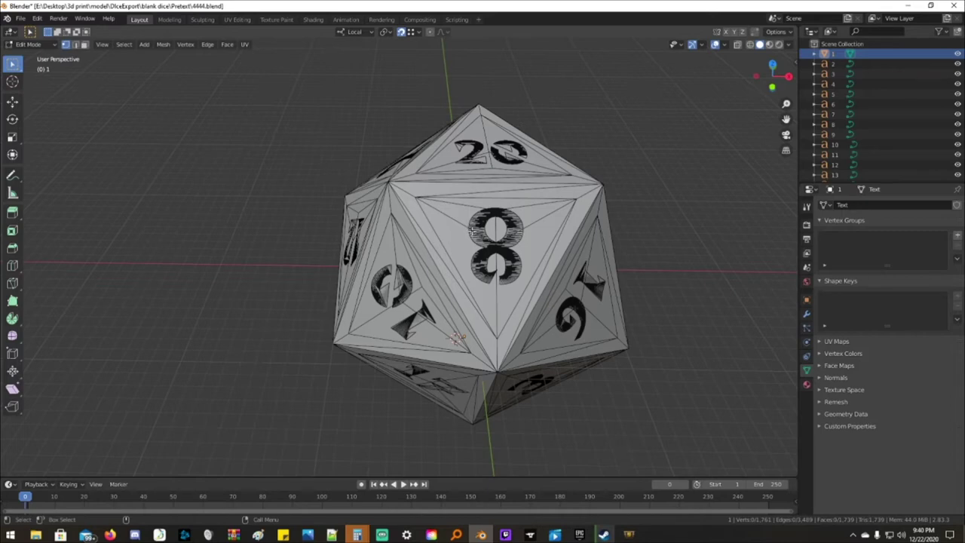
left_click_drag(757, 83, 758, 90)
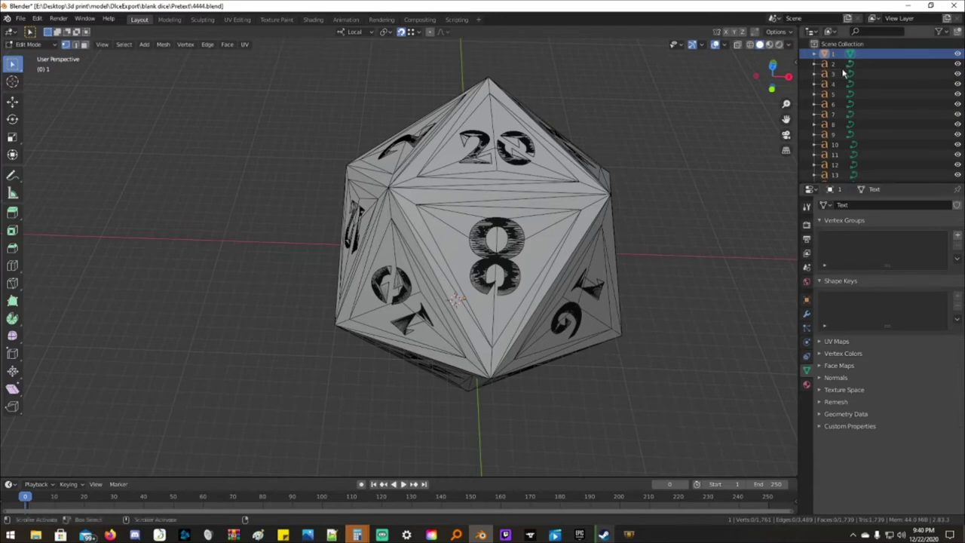
left_click_drag(762, 89, 620, 178)
scroll(558, 205, "up", 3)
scroll(736, 106, "down", 1)
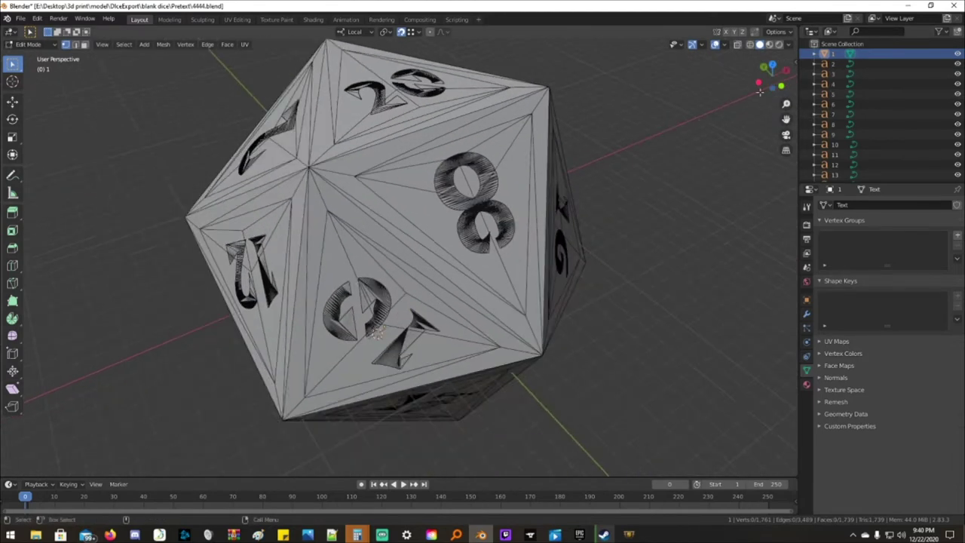
left_click_drag(762, 89, 670, 84)
scroll(603, 237, "down", 5)
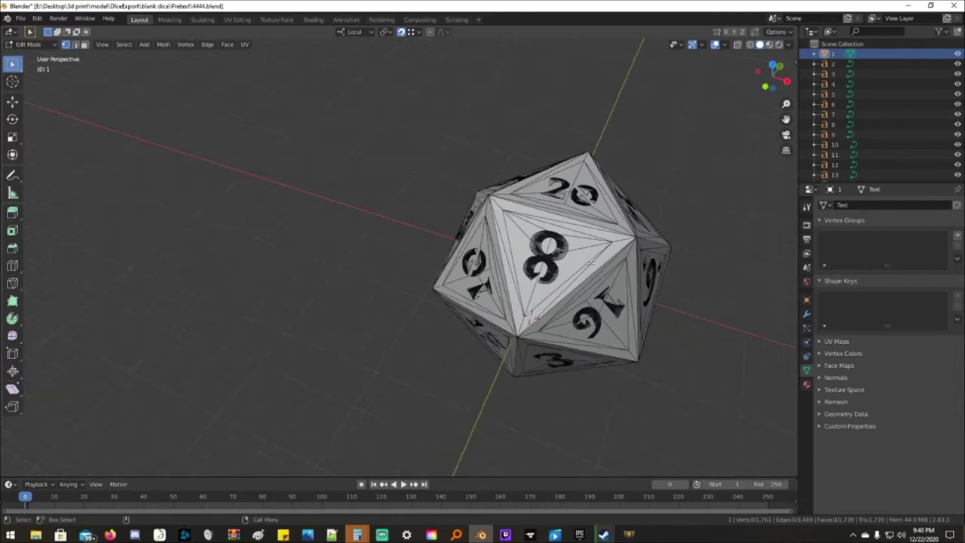
scroll(564, 274, "up", 3)
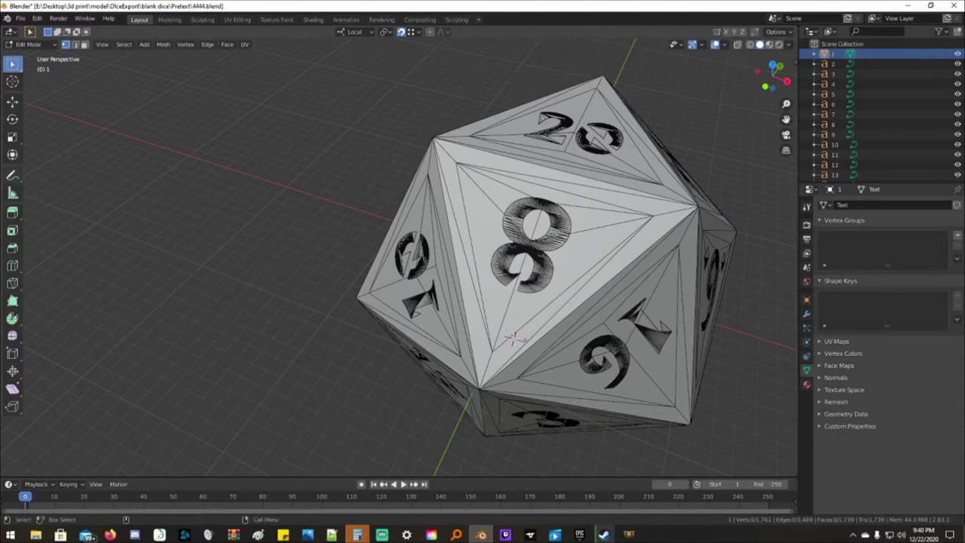
left_click(331, 534)
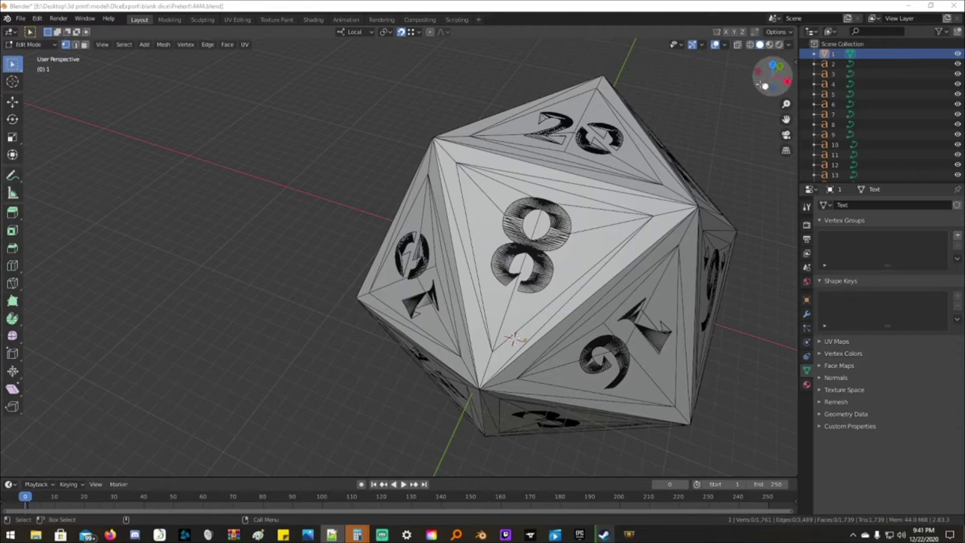
left_click_drag(771, 80, 735, 51)
scroll(430, 265, "down", 5)
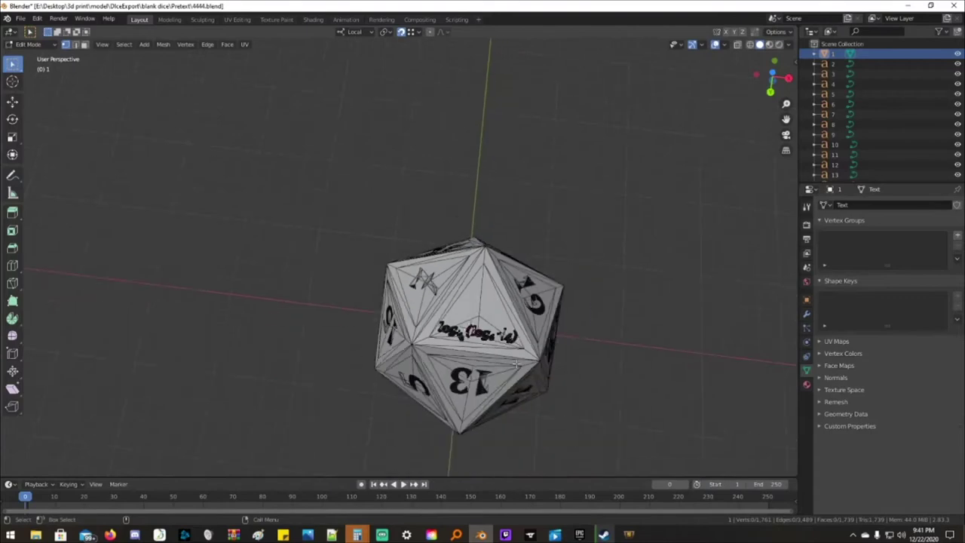
scroll(510, 374, "up", 5)
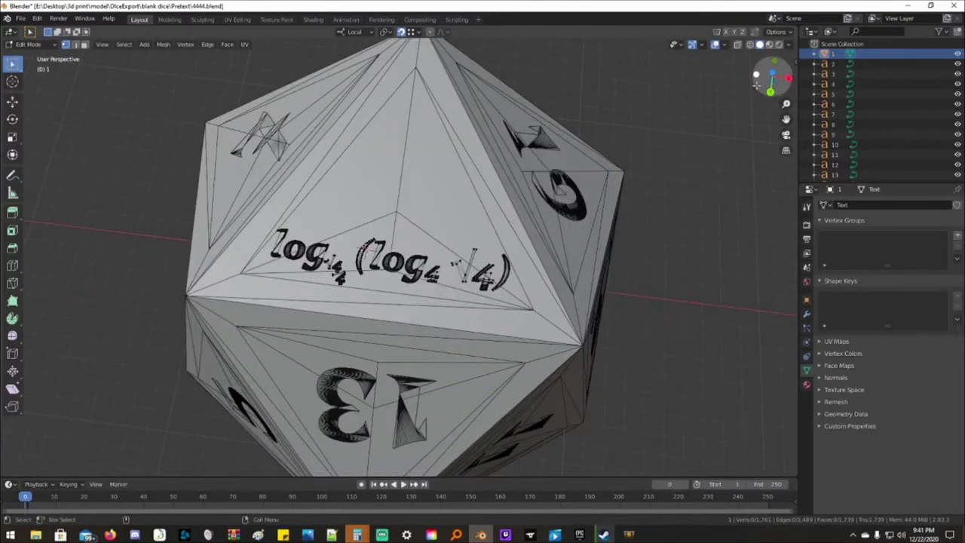
left_click_drag(758, 72, 758, 86)
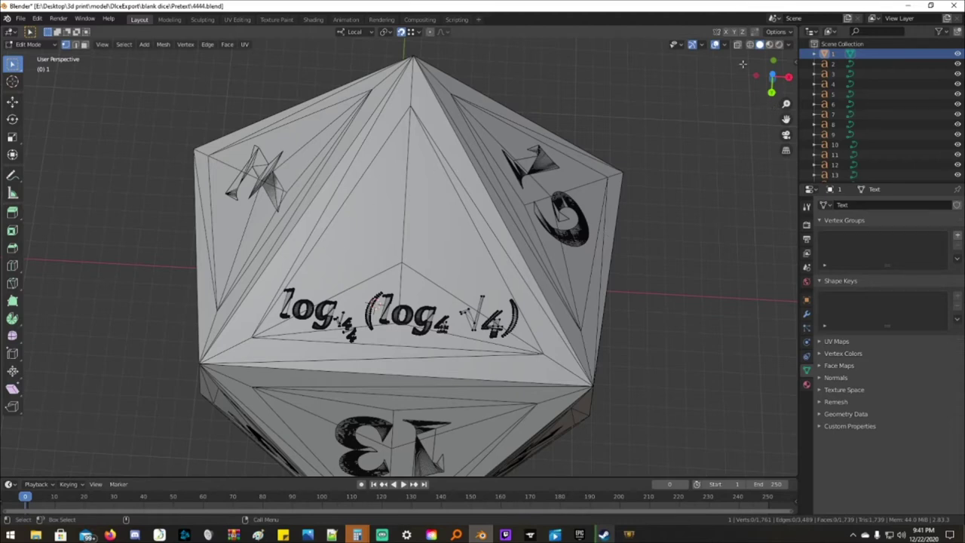
mouse_move(760, 89)
left_mouse_down()
mouse_move(735, 79)
mouse_move(759, 86)
left_mouse_up()
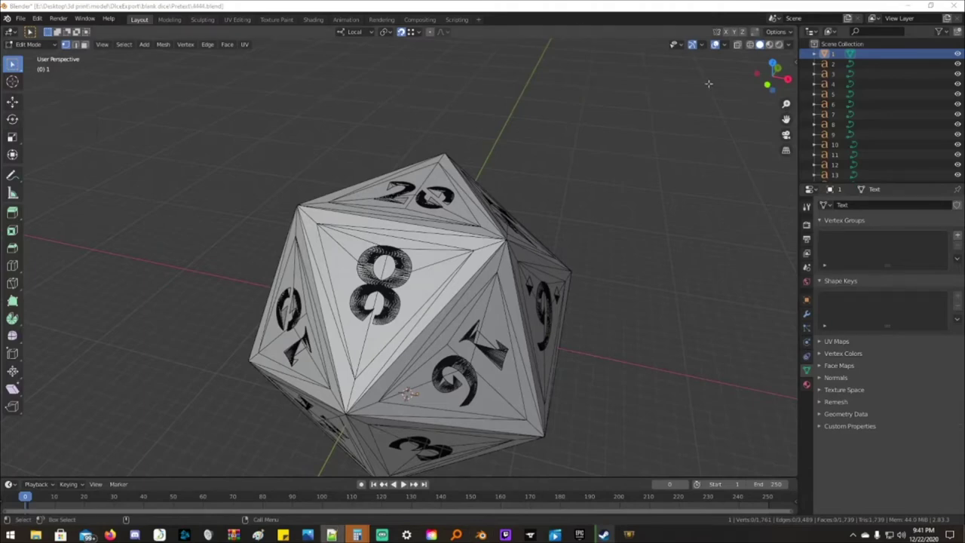
- Leave mesh editing of object 1 and set the font size of text object 2 to 1.5
left_click_drag(767, 87, 750, 82)
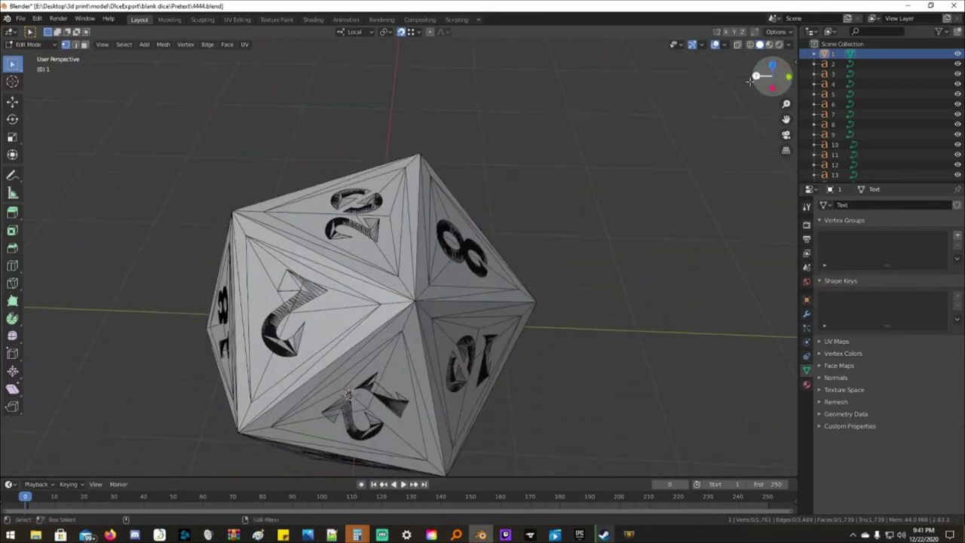
left_click(835, 65)
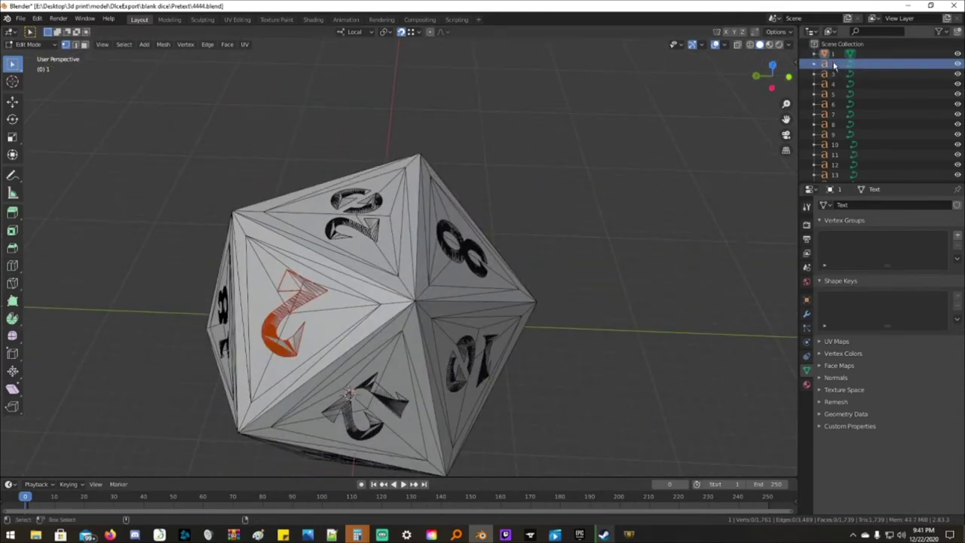
left_click(833, 55)
left_click(833, 65)
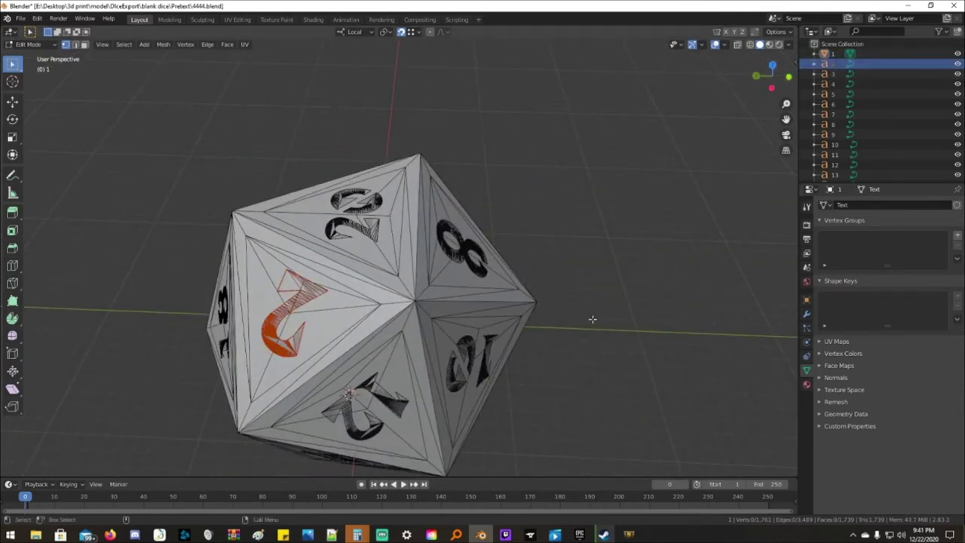
key("Tab")
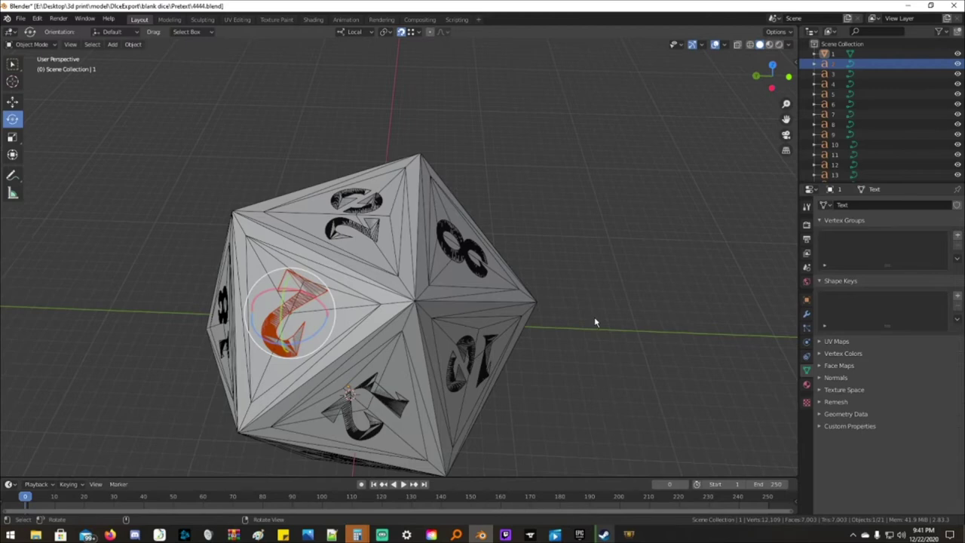
left_click(834, 54)
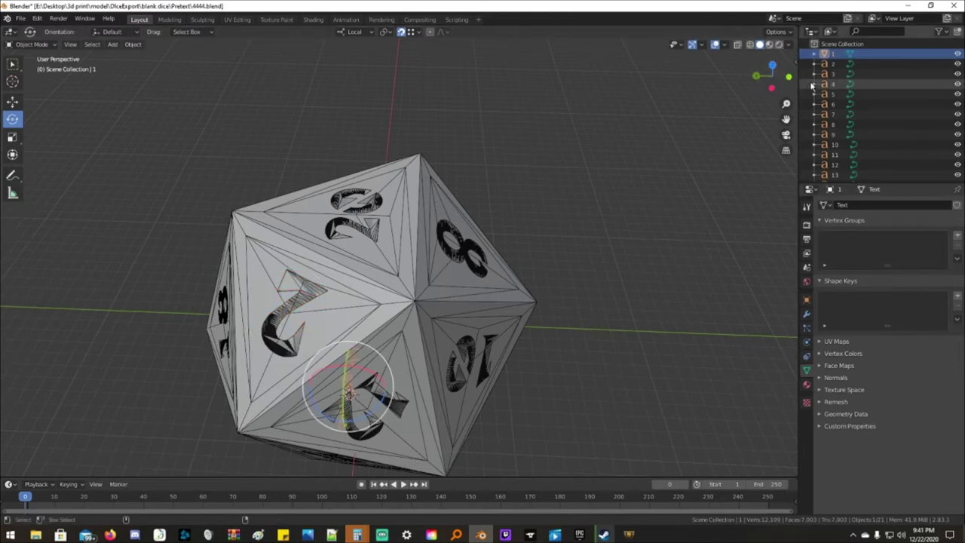
left_click(829, 65)
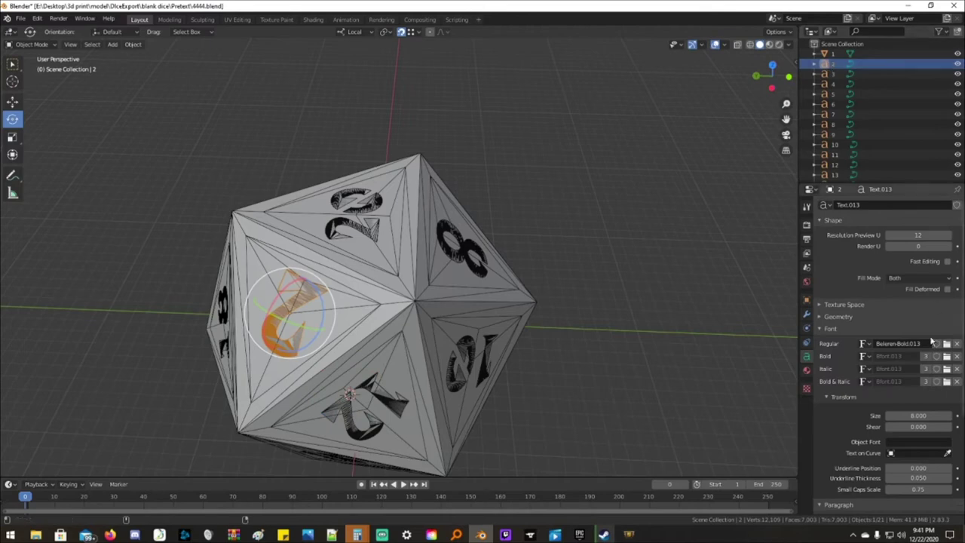
left_click(926, 415)
type("1.5")
key("Return")
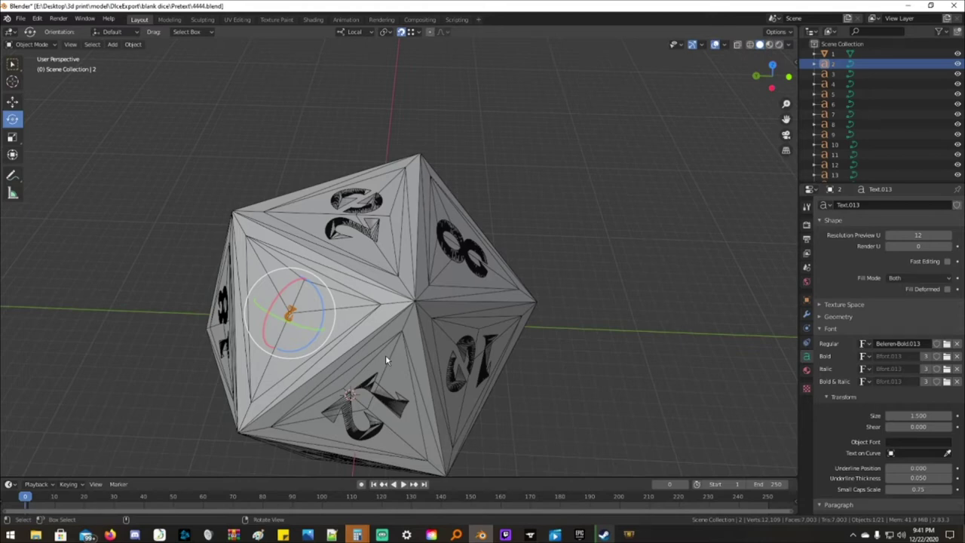
- Replace the content of text object 2 with (4/4)+(4/4) and move it towards the edge shared with the 20 face
key("Tab")
key("BackSpace")
type("(4/4)+(4/4)")
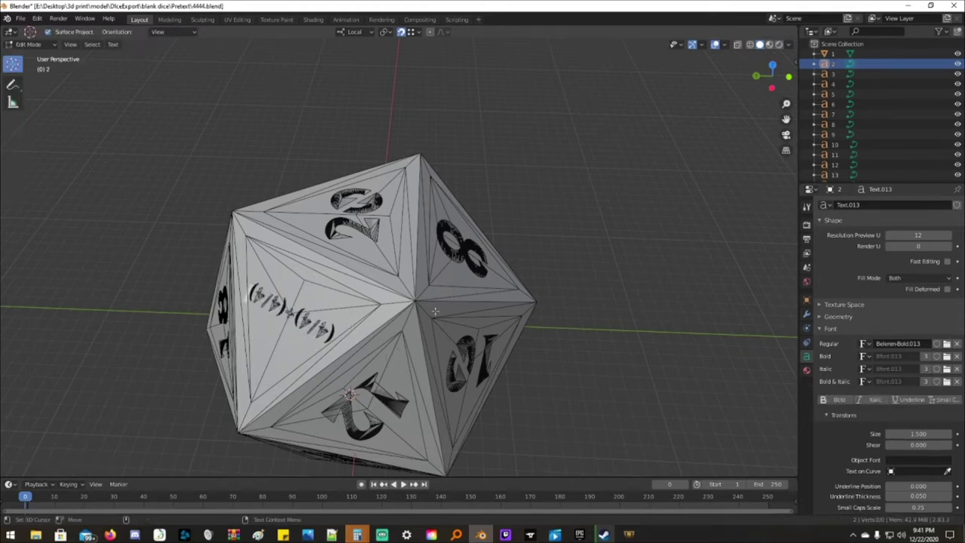
type("8")
key("Tab")
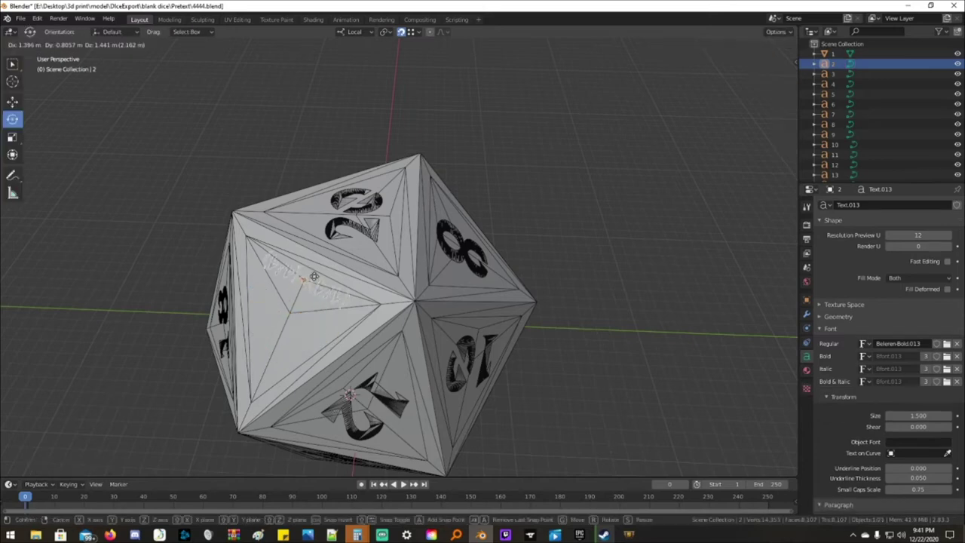
scroll(276, 302, "up", 3)
middle_click_drag(273, 243, 290, 234, "shift")
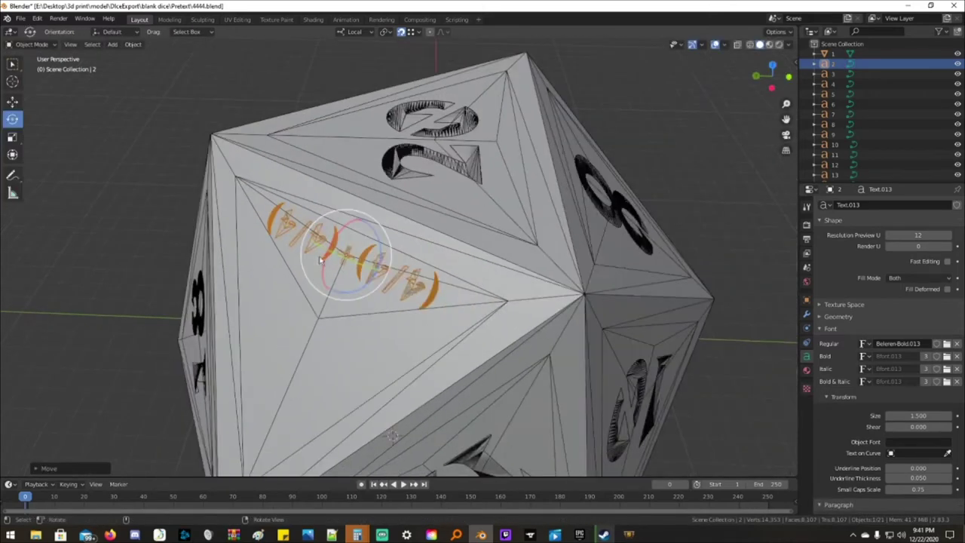
- Replace the content of text object 3 with (4+4+4)/4 and set its font size to 1.5
left_click(829, 74)
key("alt+Tab")
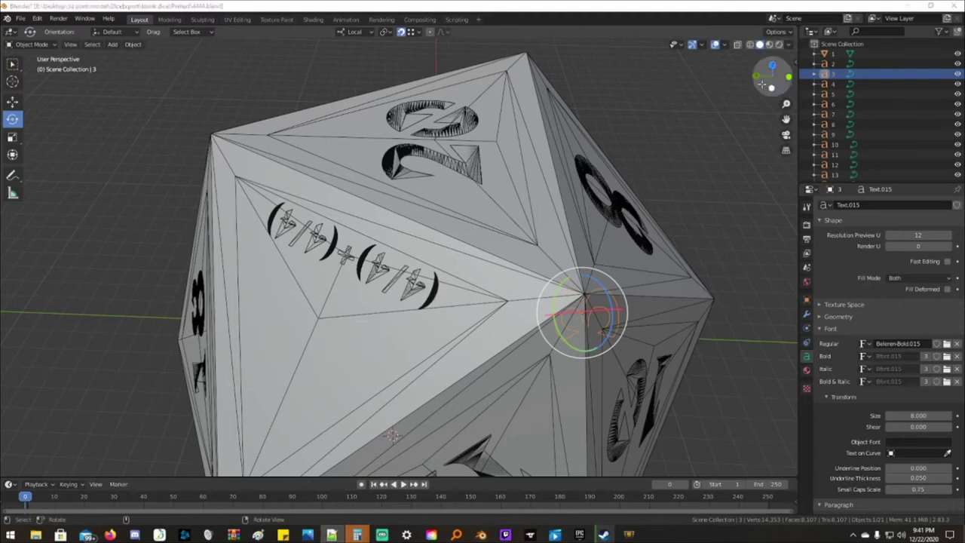
left_click_drag(761, 84, 763, 88)
scroll(502, 198, "down", 8)
key("Tab")
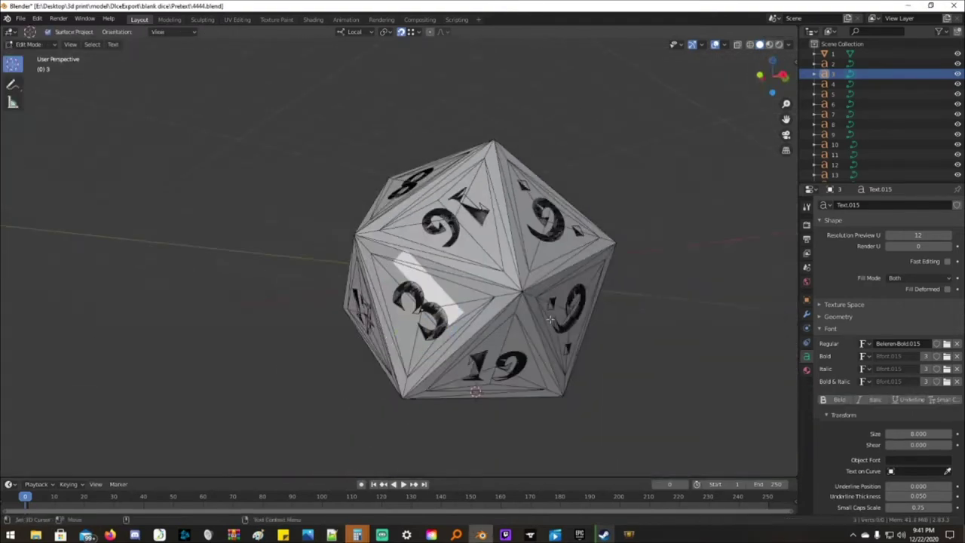
key("BackSpace")
type("(4+4+4)/4")
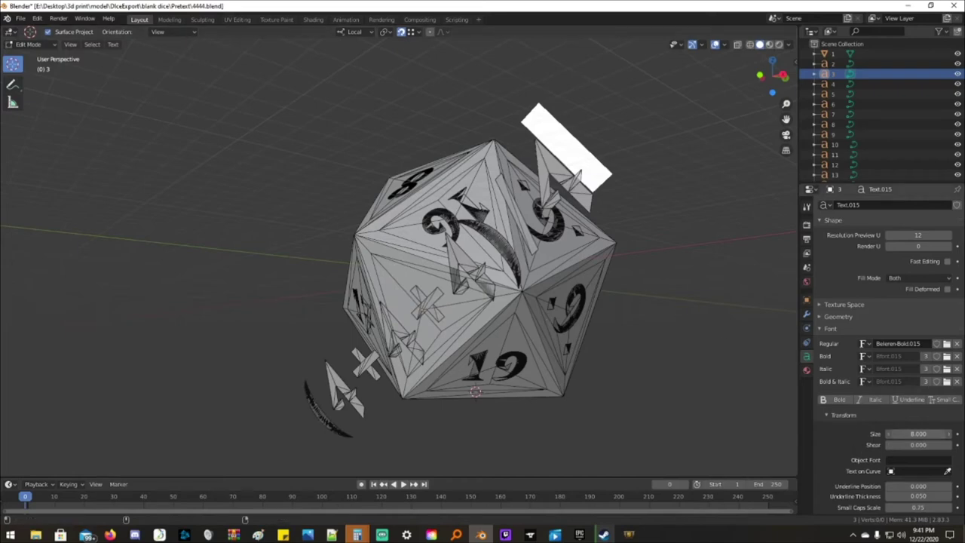
left_click(917, 434)
type("1.5")
key("Return")
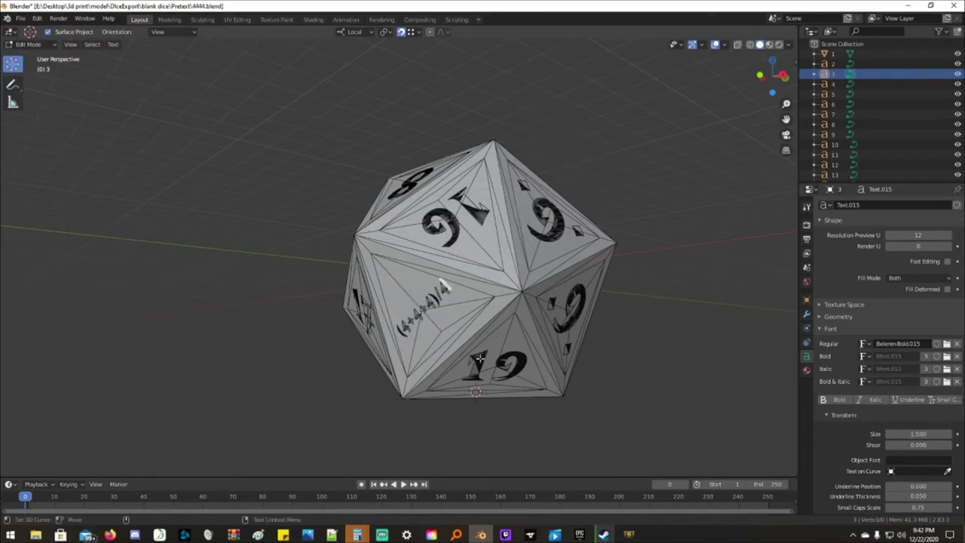
- Move the (4+4+4)/4 text on its face towards the edge shared with the 19 face
scroll(420, 293, "up", 5)
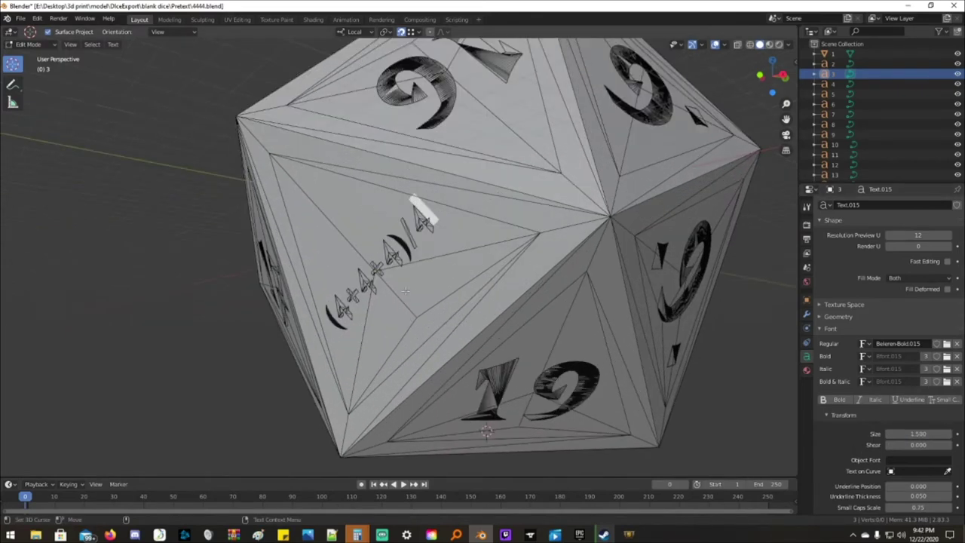
key("BackSpace")
key("Tab")
key("g")
left_click(419, 332)
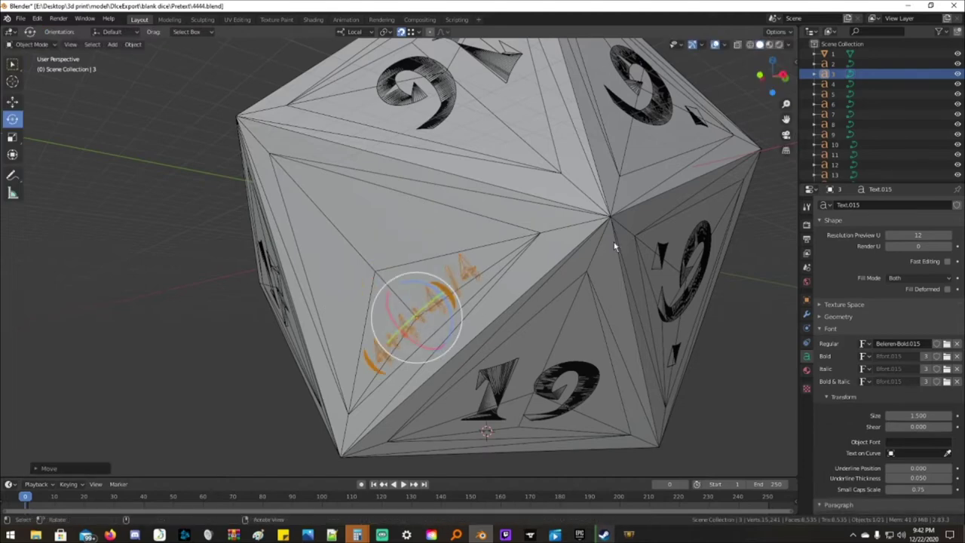
- Select text object 4 and bring its die face into view
left_click(828, 84)
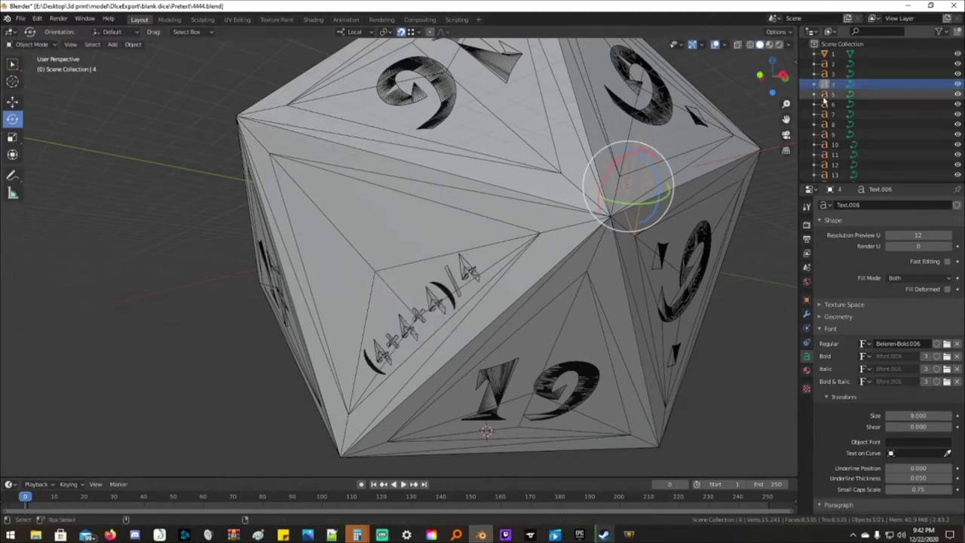
left_click_drag(771, 91, 690, 105)
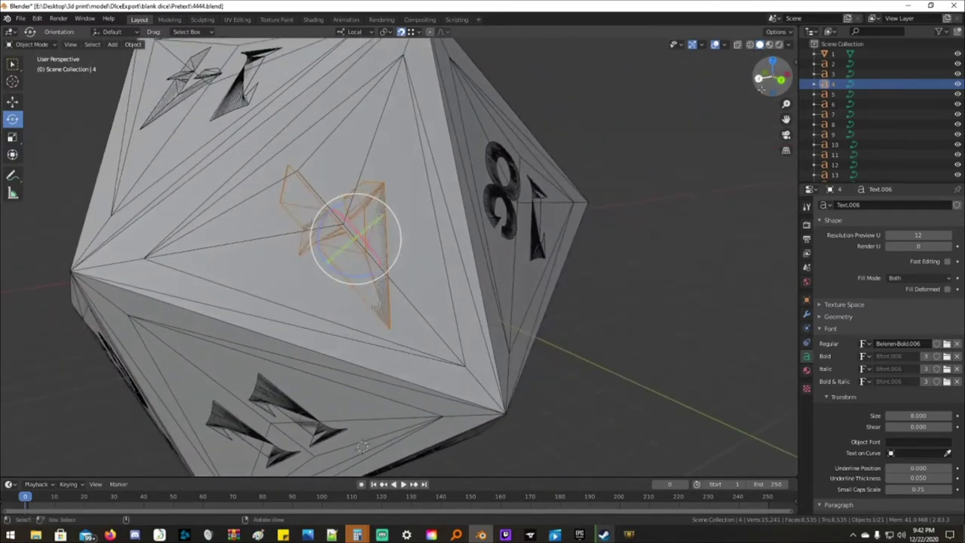
key("g")
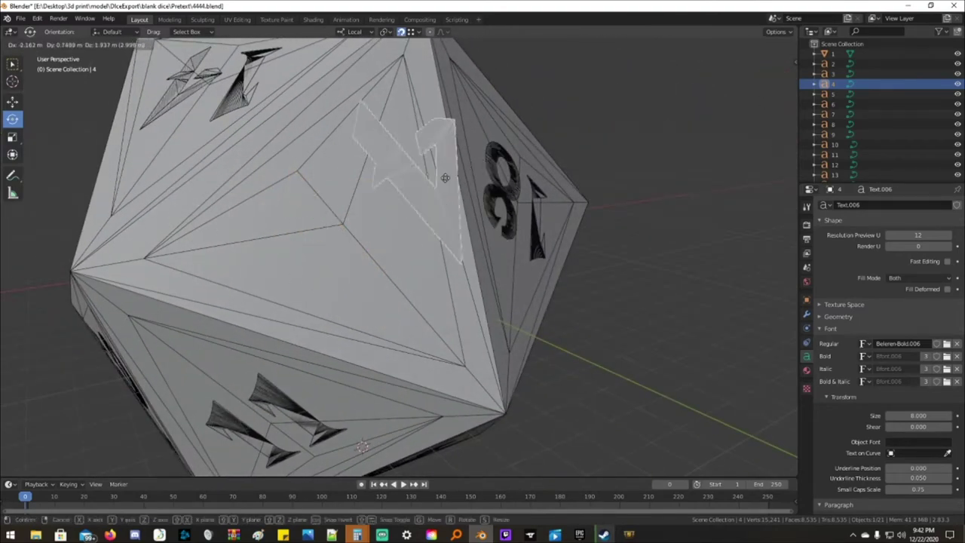
left_click(333, 240)
key("ctrl+z")
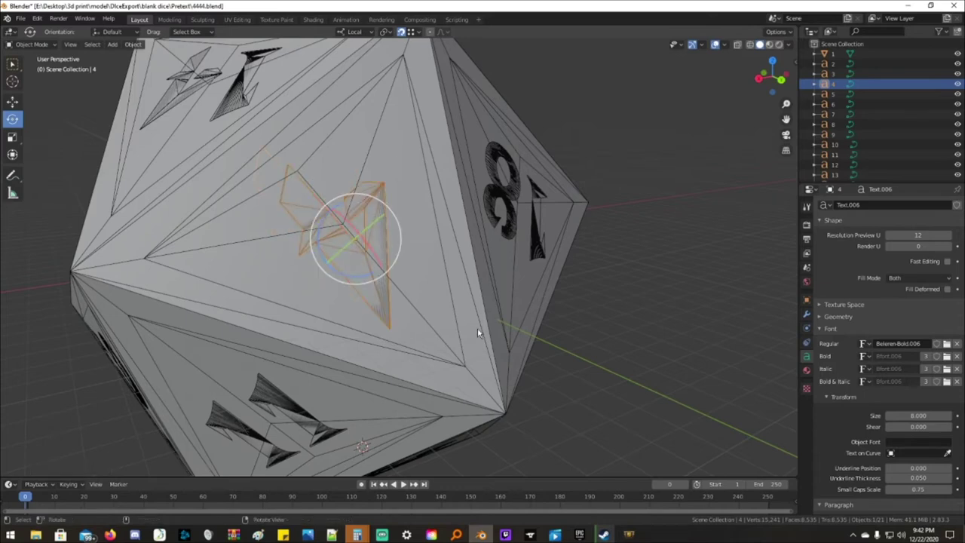
- Replace the content of text object 4 with 4x(4-4)+4 and set its font size to 1.5
key("Tab")
key("BackSpace")
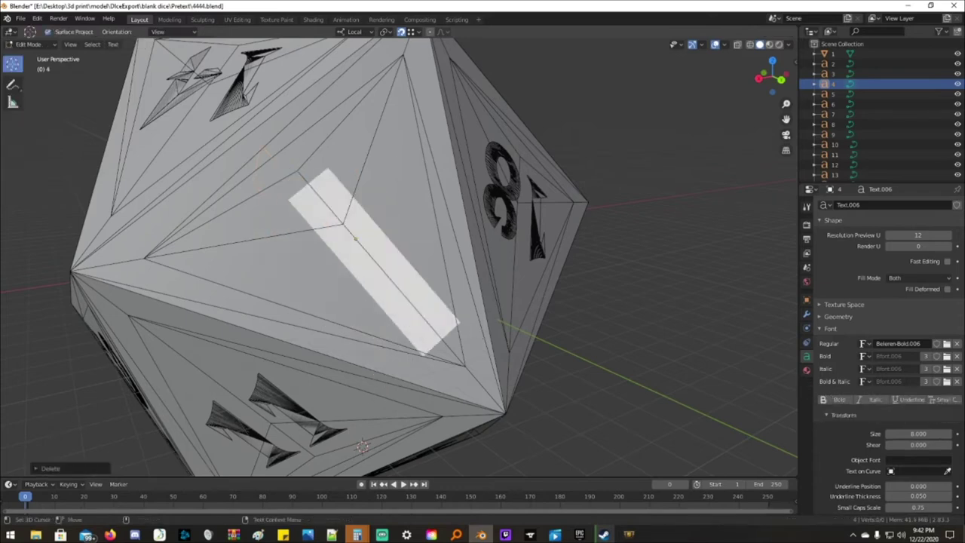
key("alt+Tab")
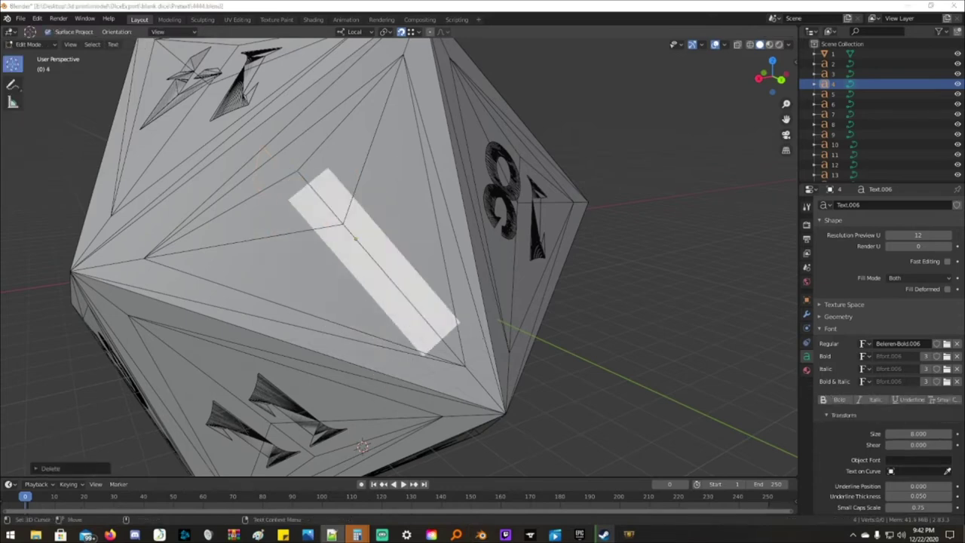
left_click(710, 283)
left_click(710, 282)
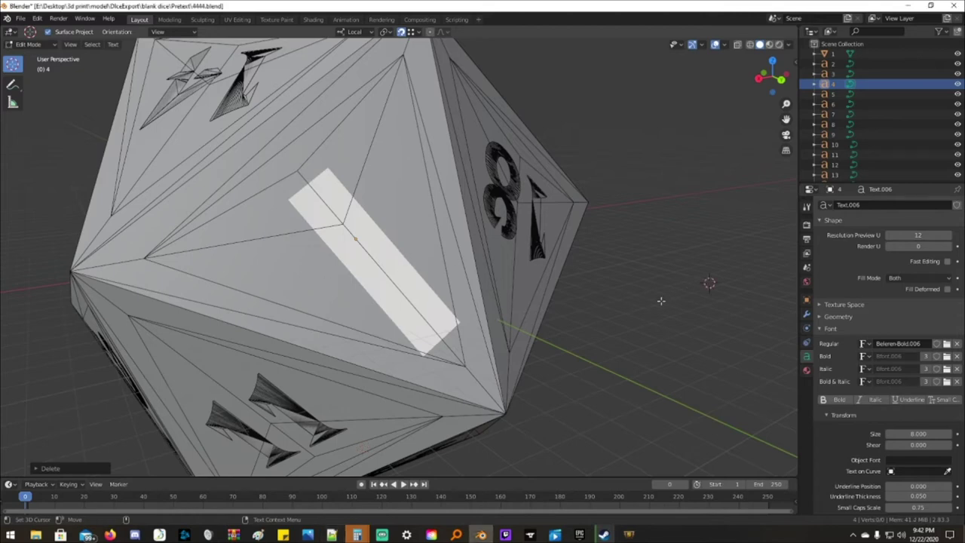
key("ctrl+v")
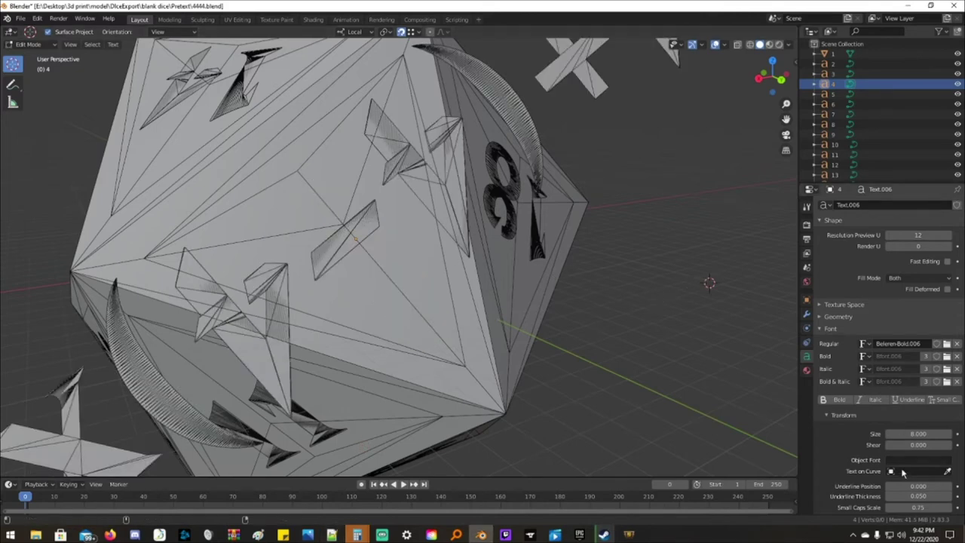
double_click(907, 435)
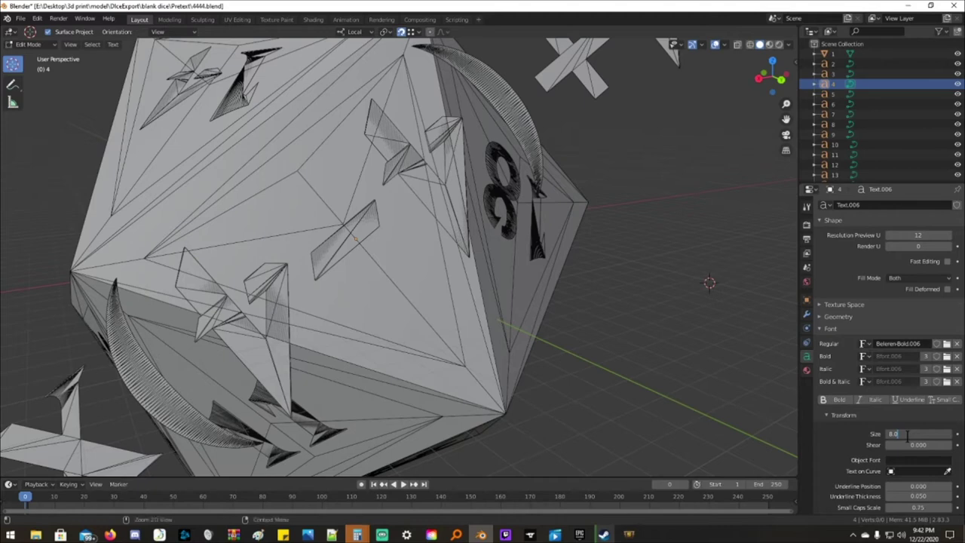
type("1.5")
key("Return")
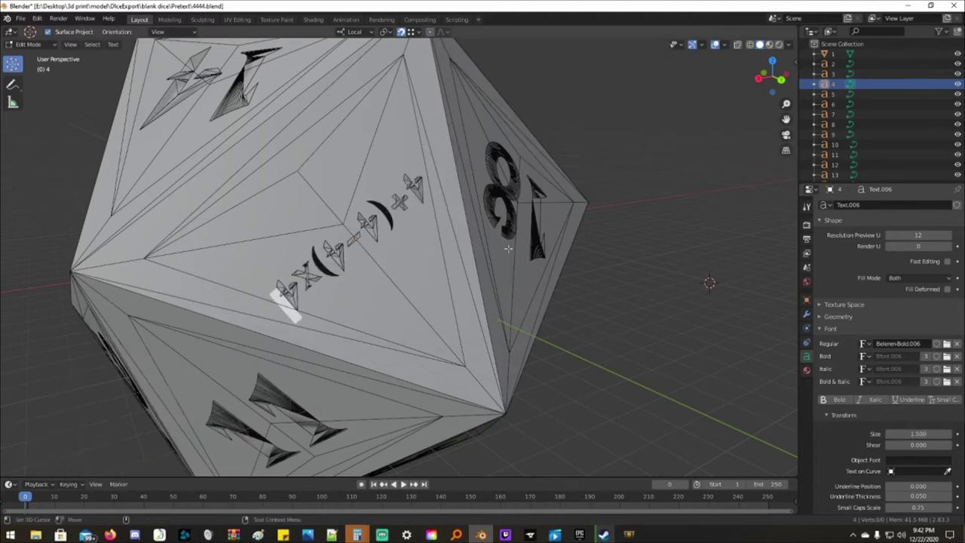
type("6")
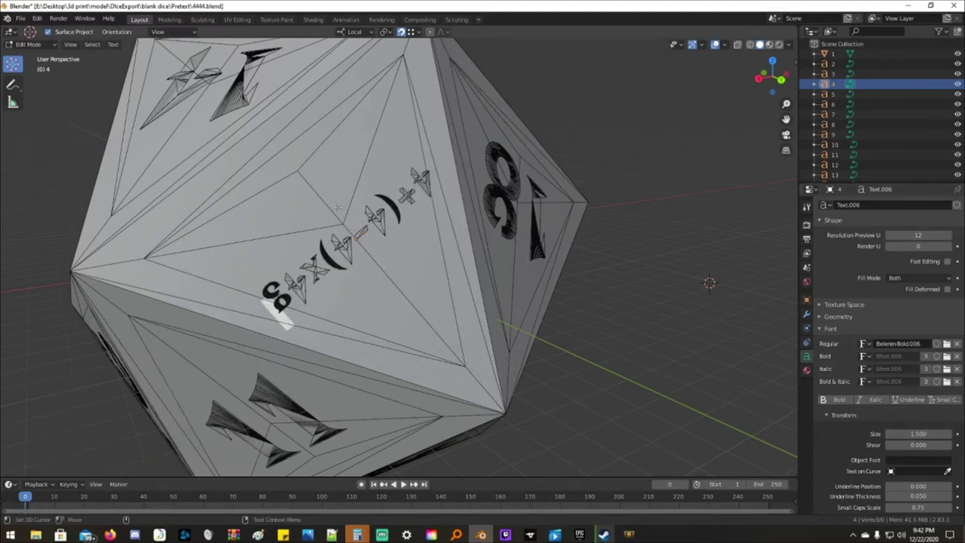
- Move the 4x(4-4)+4 text on its face towards the edge shared with the 14 face
key("Tab")
key("g")
left_click(313, 169)
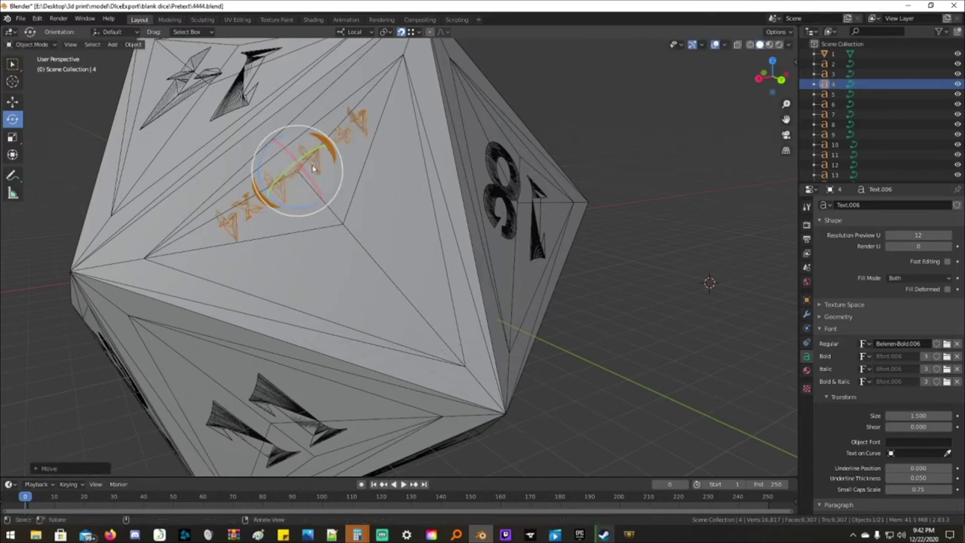
left_click(413, 31)
scroll(281, 157, "up", 4)
scroll(303, 182, "down", 4)
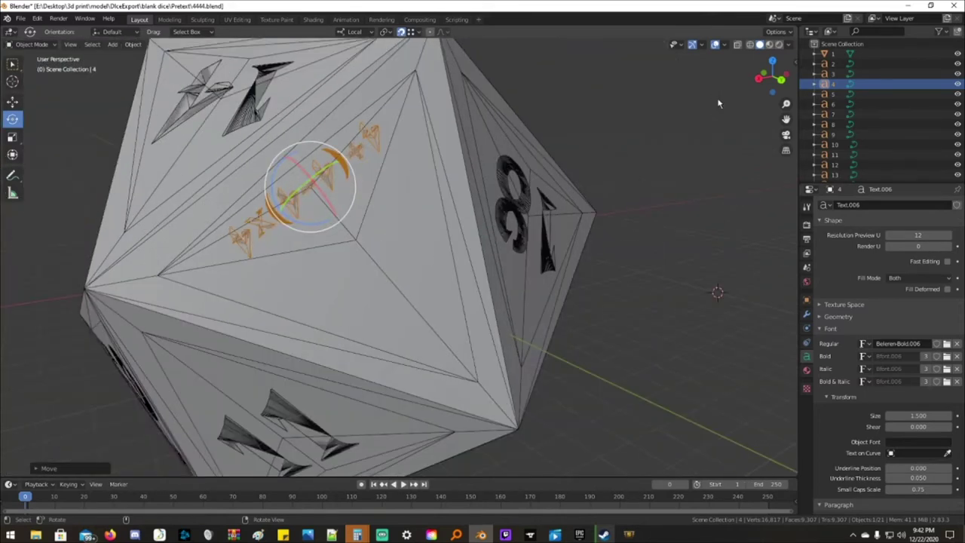
- Replace the content of text object 5 with (4x4+4)/4 and set its font size to 1.5
key("alt+Tab")
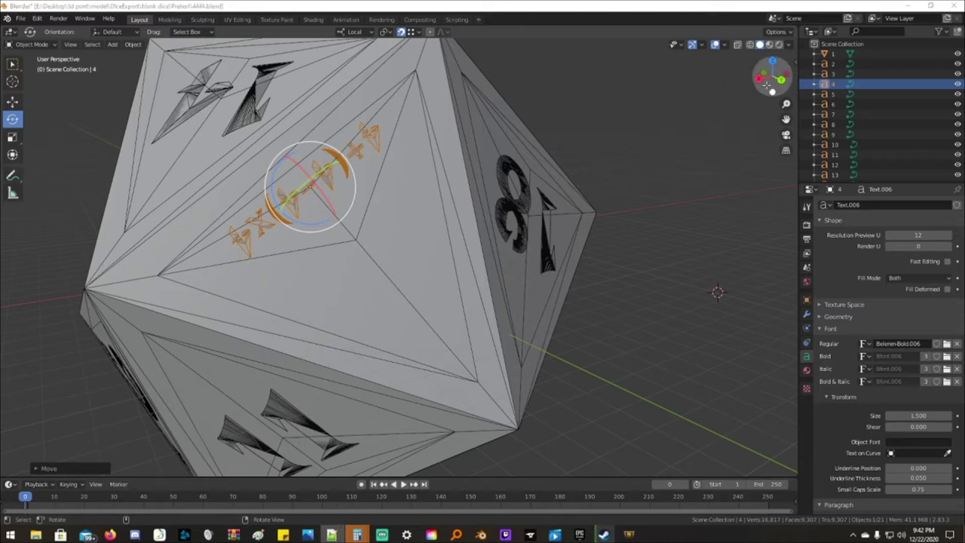
left_click_drag(771, 80, 753, 92)
left_click(835, 95)
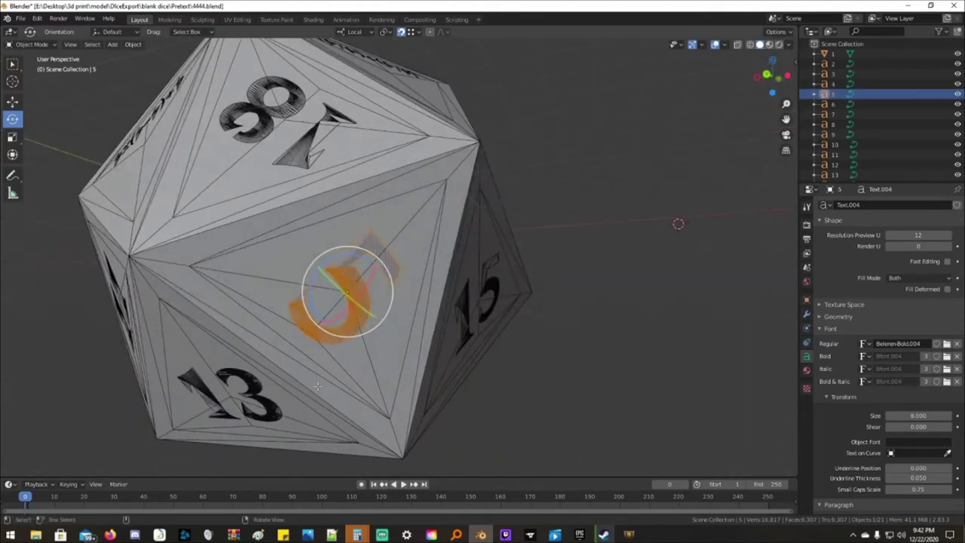
key("Tab")
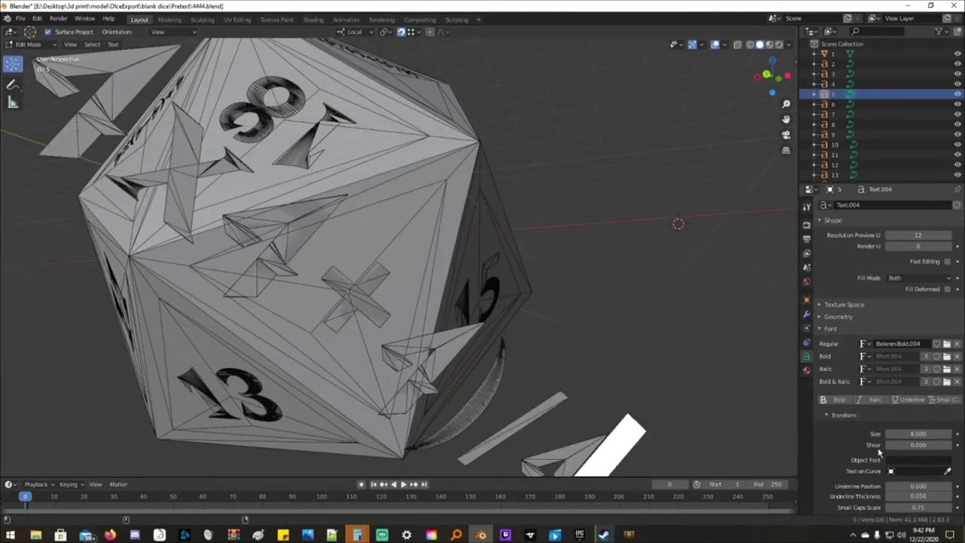
left_click(923, 434)
type("1.5")
key("Return")
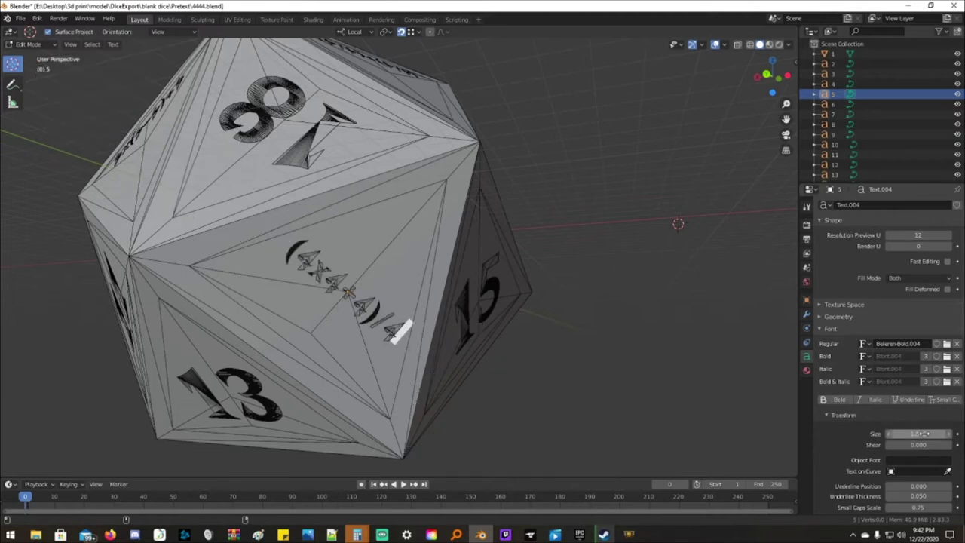
type("9")
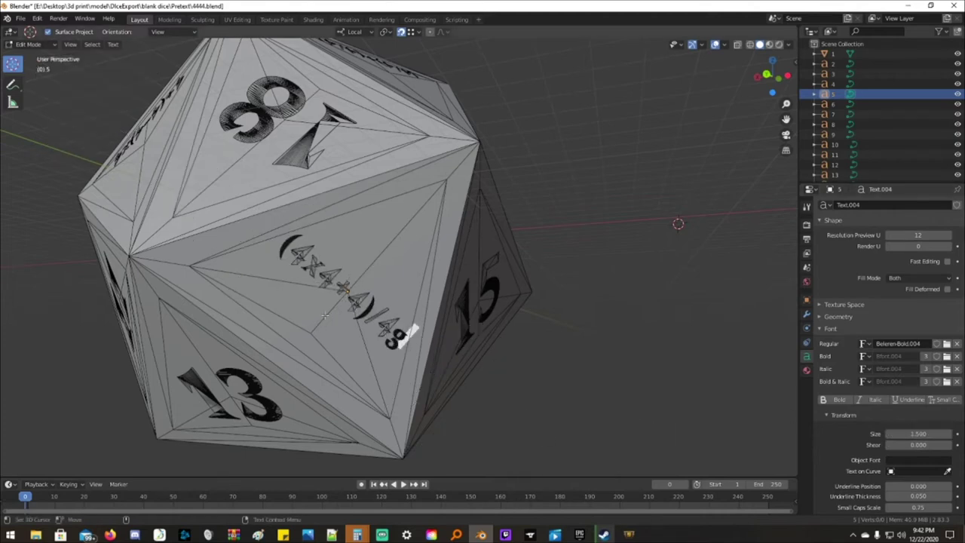
key("BackSpace")
- Move the (4x4+4)/4 text on its face towards the edge shared with the 13 face
key("Tab")
key("g")
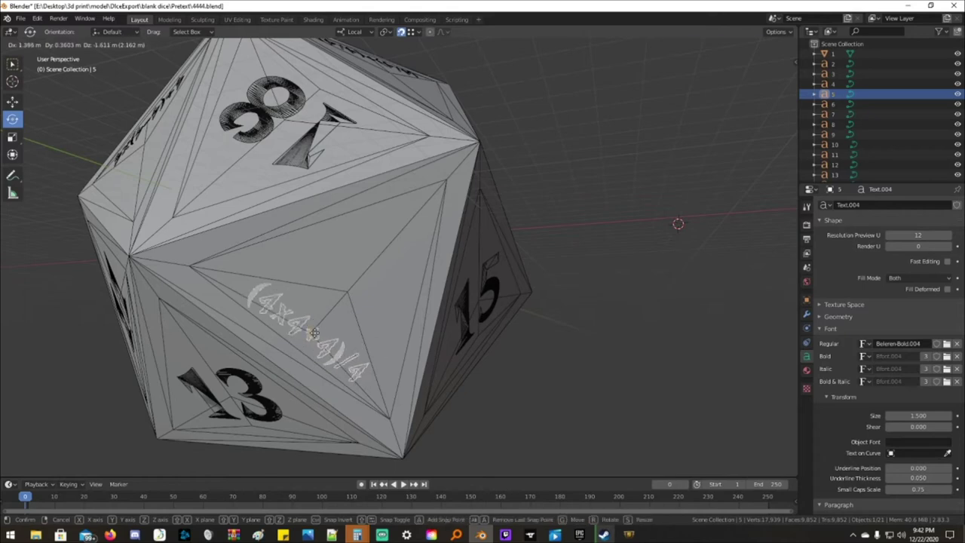
left_click(315, 333)
scroll(329, 360, "up", 2)
scroll(362, 336, "down", 1)
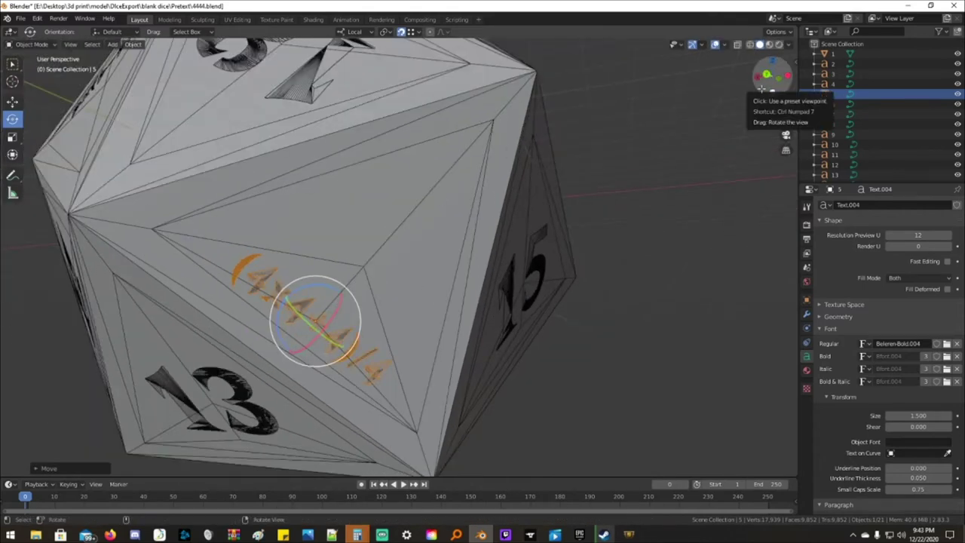
- Select text object 6 and bring its die face into view
left_click_drag(761, 89, 721, 6)
left_click_drag(758, 69, 763, 74)
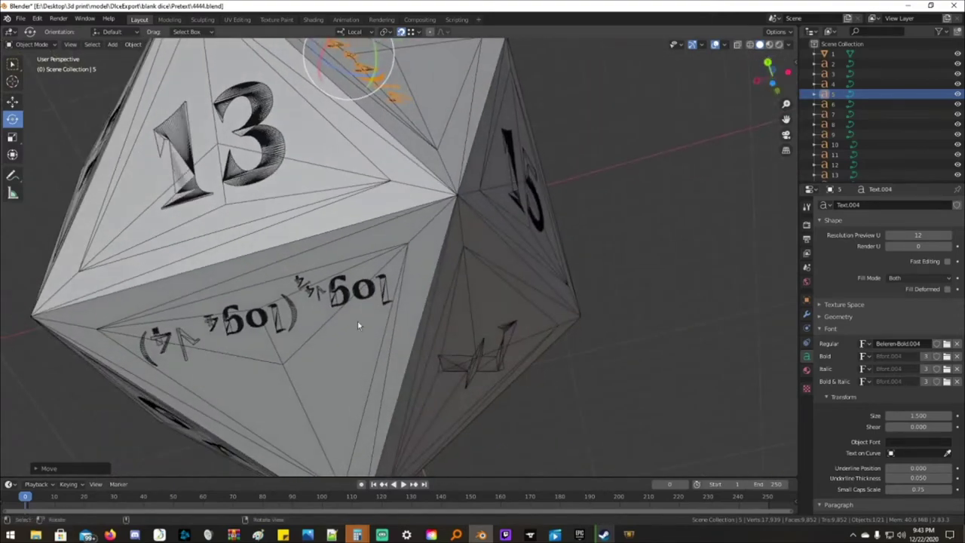
left_click(317, 290)
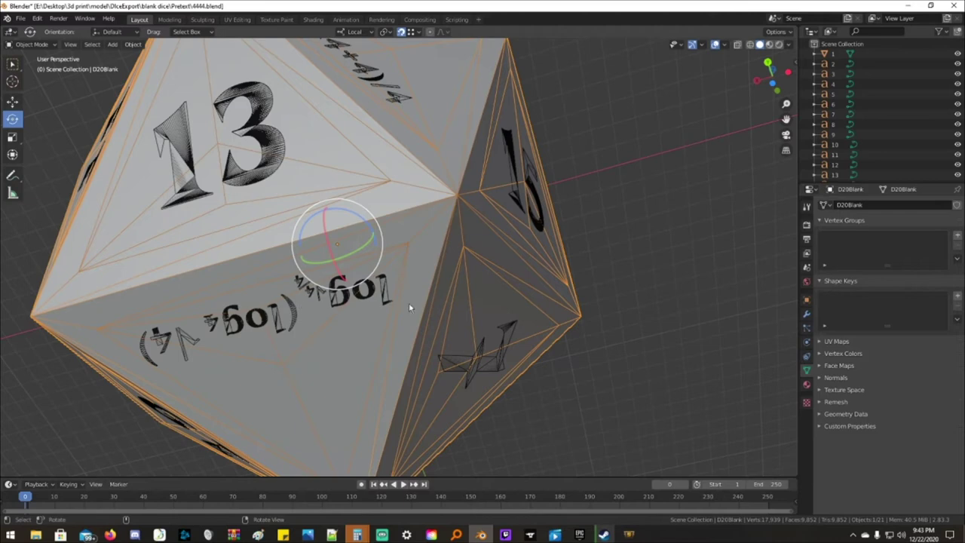
left_click_drag(759, 82, 761, 121)
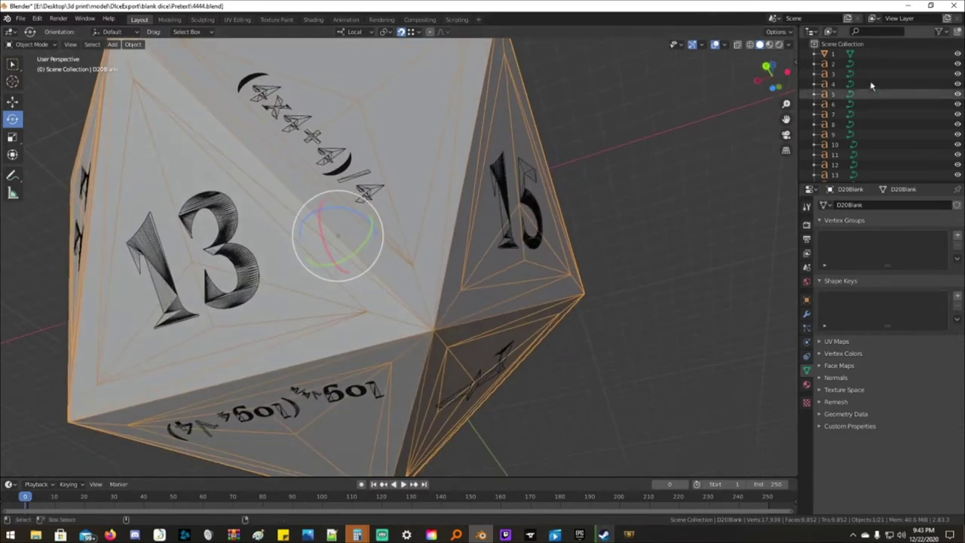
left_click(832, 94)
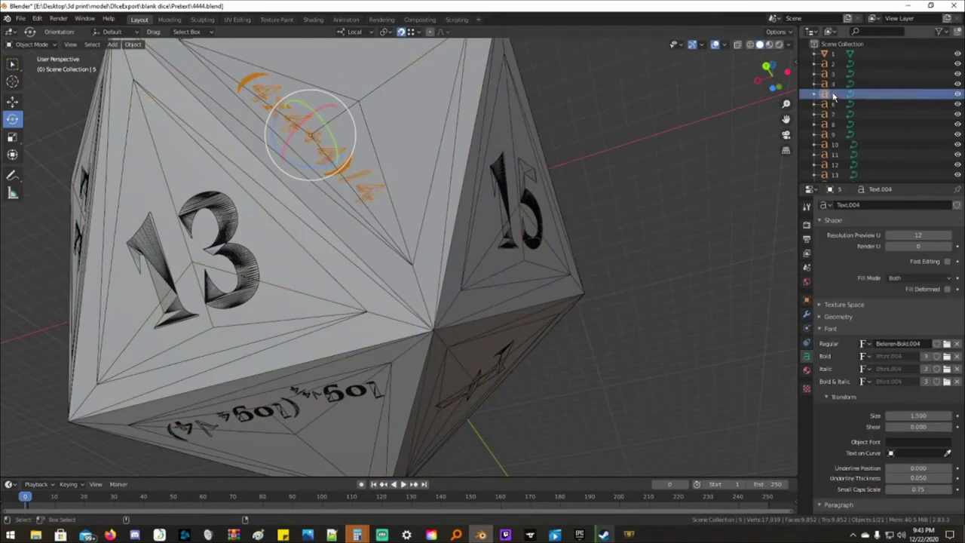
left_click(832, 114)
left_click(832, 104)
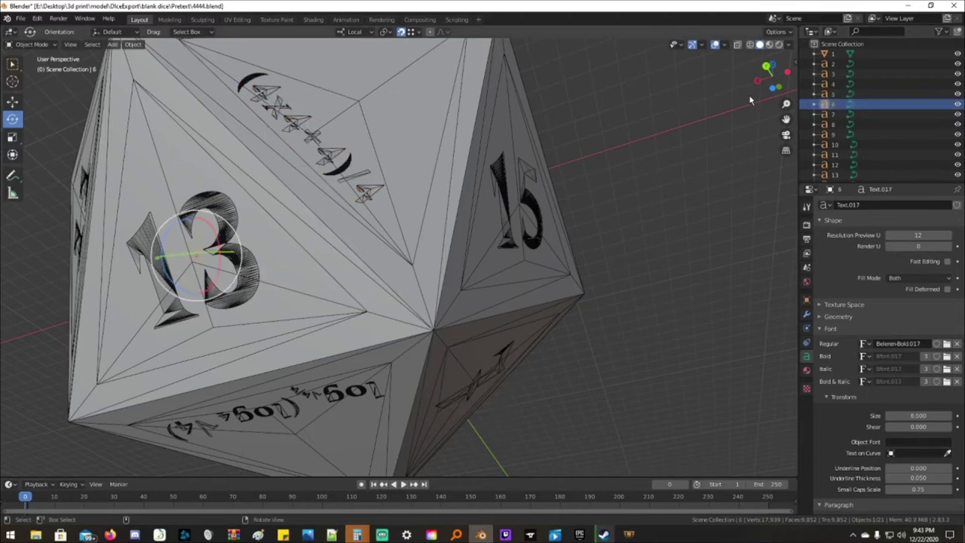
left_click_drag(758, 81, 767, 75)
middle_click_drag(698, 262, 596, 212)
- Replace the content of text object 6 with (4+4)/4+4 and set its font size to 1.5
key("alt+Tab")
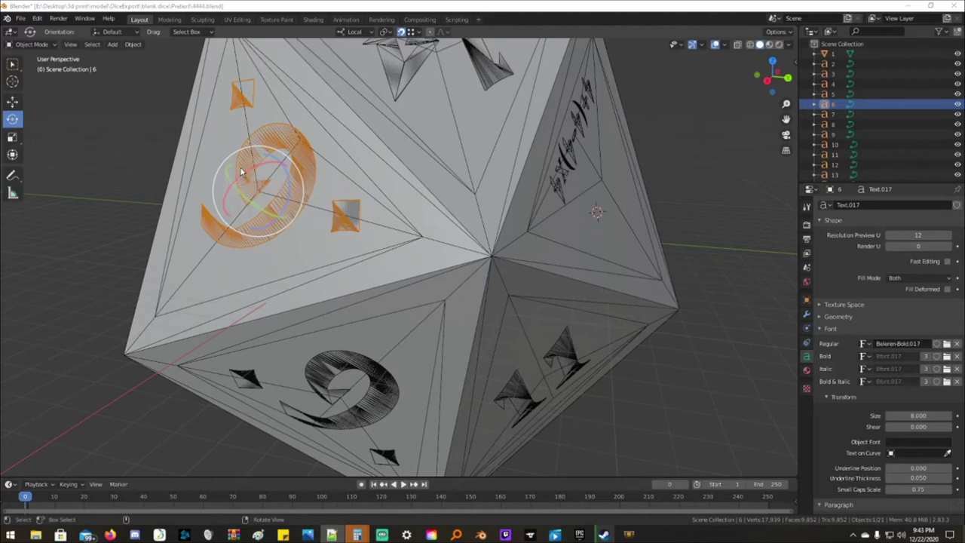
left_click(121, 156)
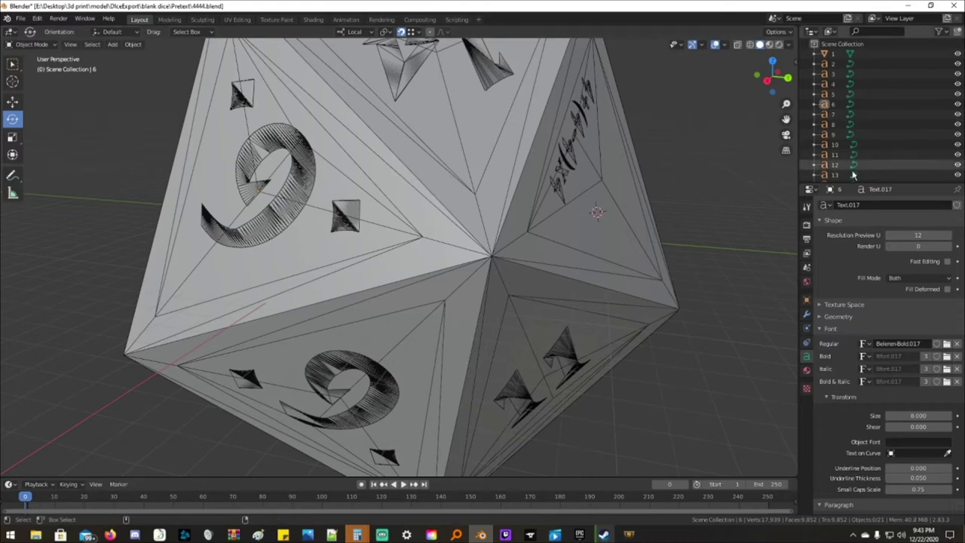
left_click(832, 105)
key("Tab")
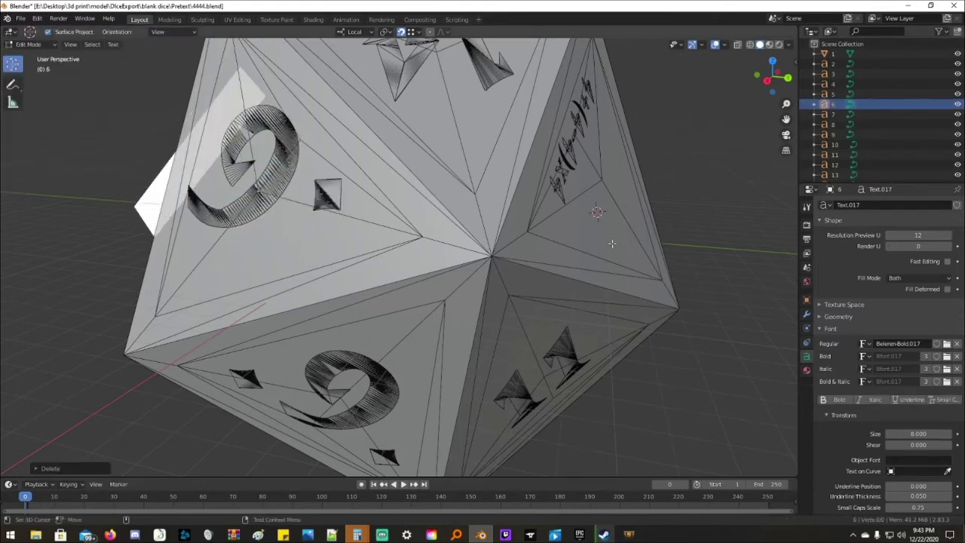
key("BackSpace")
key("ctrl+v")
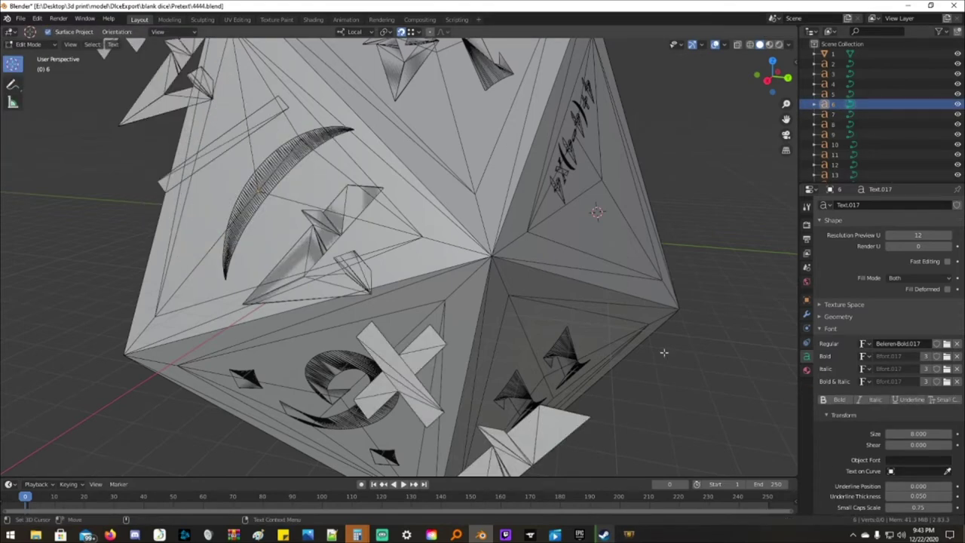
left_click(922, 434)
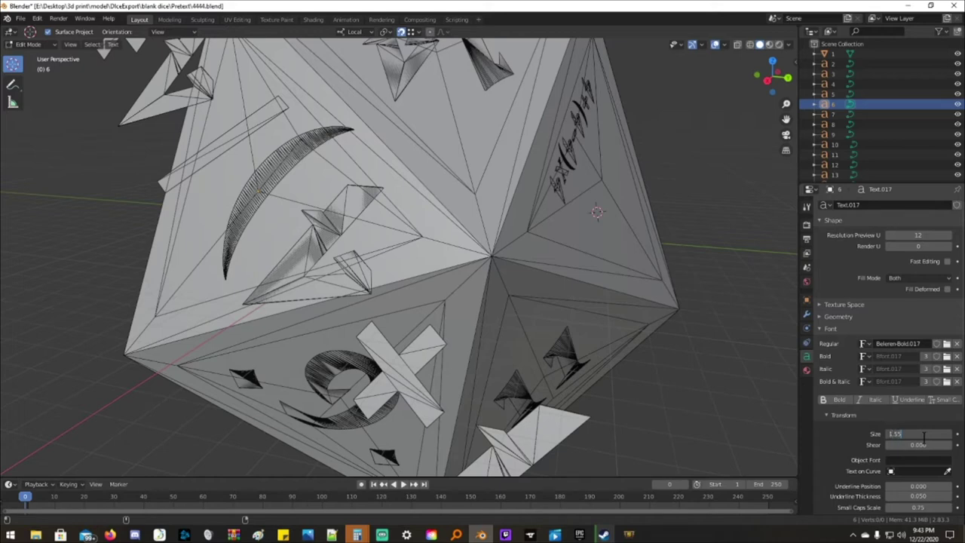
type("1.5")
key("Return")
- Move the (4+4)/4+4 text on its face towards the edge shared with the 14 face
key("Tab")
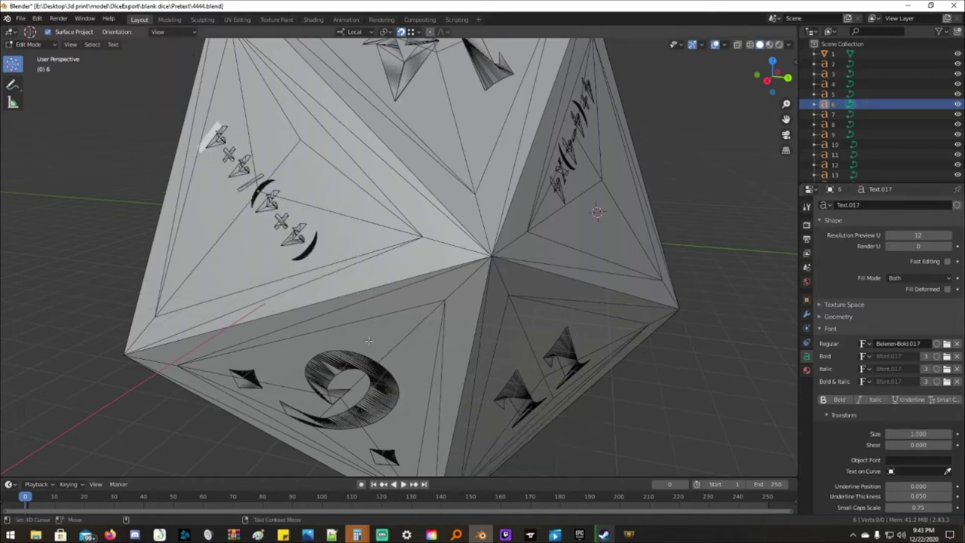
key("g")
left_click(308, 149)
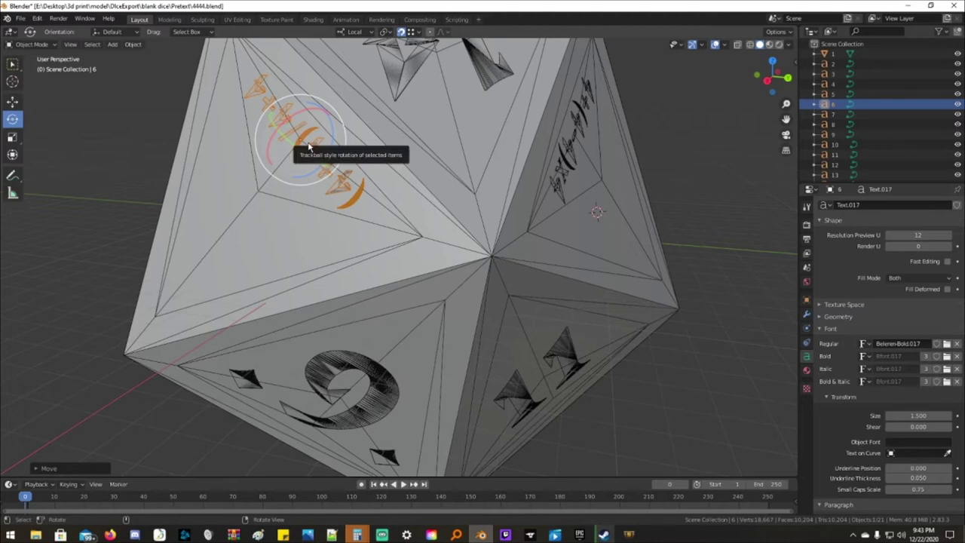
- Select text object 7 and open the choice of regular font for the face text
left_click(818, 114)
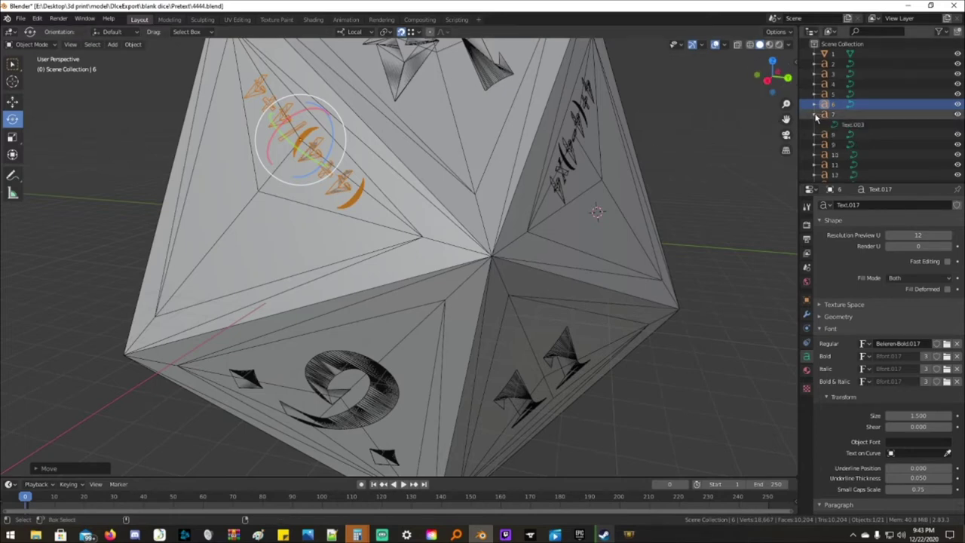
left_click(835, 114)
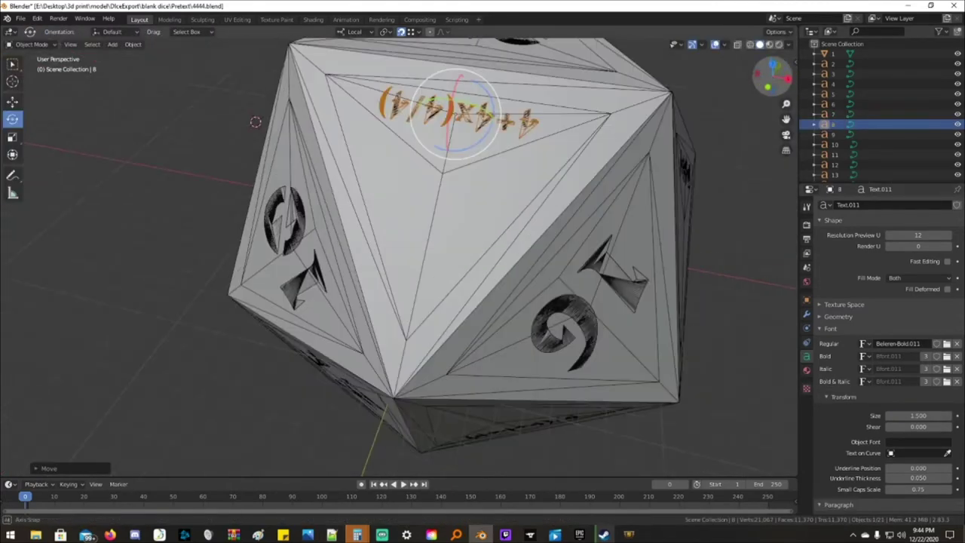
left_click(863, 343)
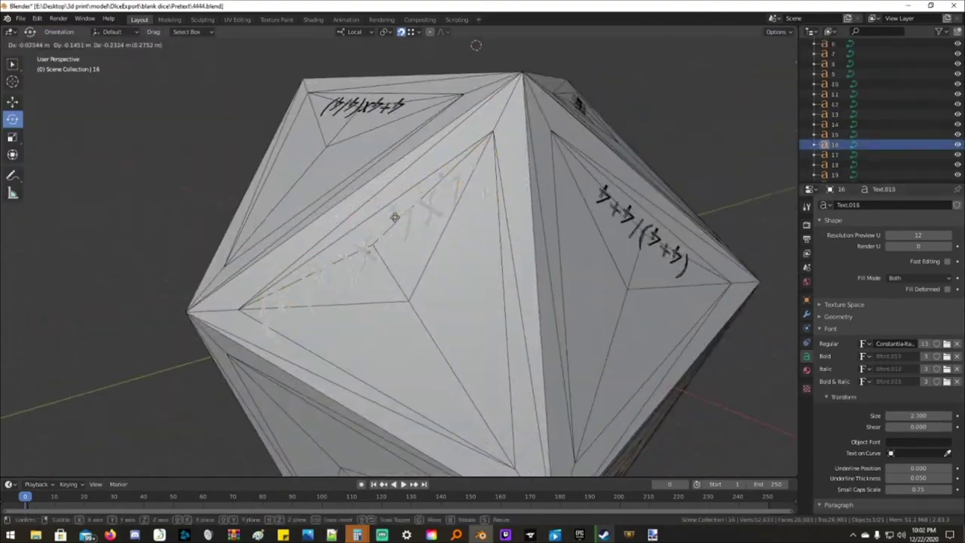
key("Tab")
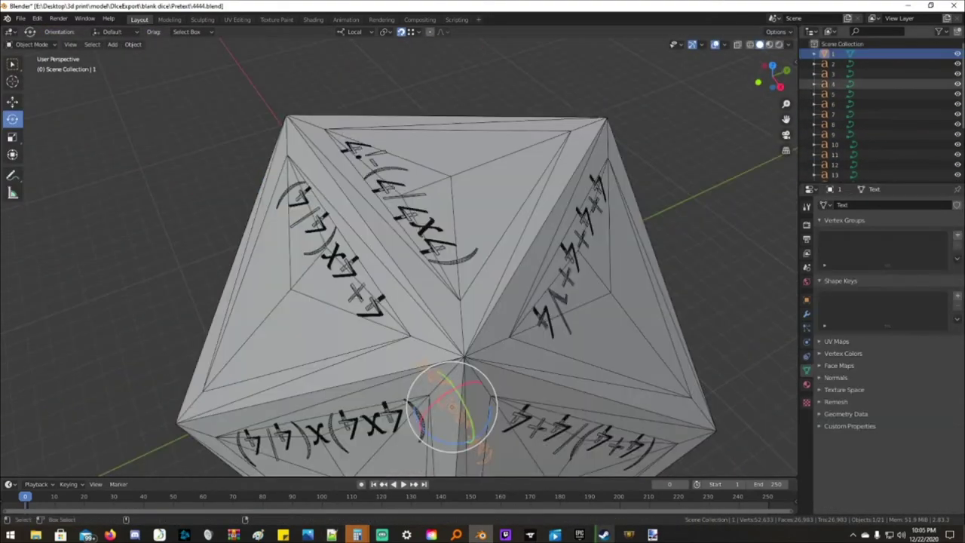
- Select all text objects from 2 to 20 together, leaving out object 1 and the D20Blank die
left_click(875, 64)
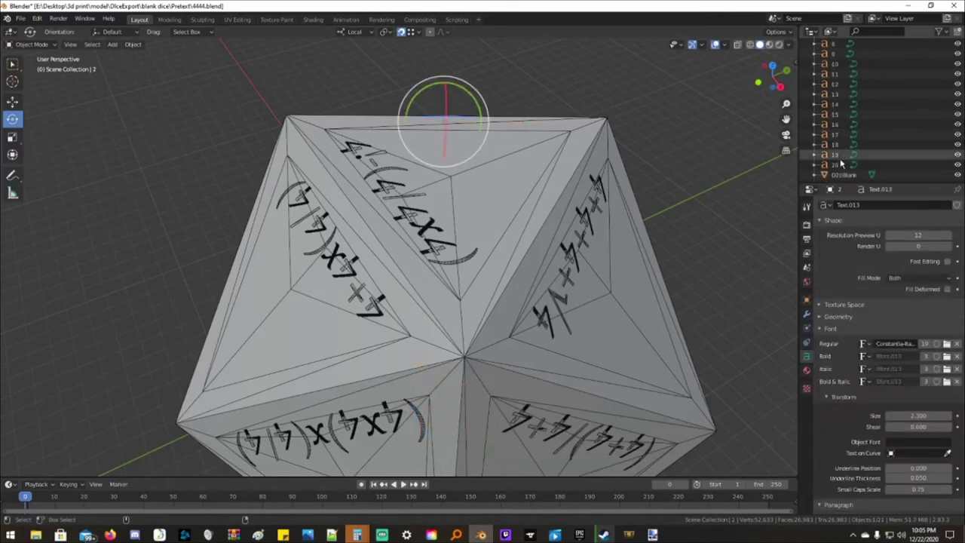
scroll(841, 151, "down", 3)
left_click(841, 163, "shift")
scroll(841, 151, "up", 4)
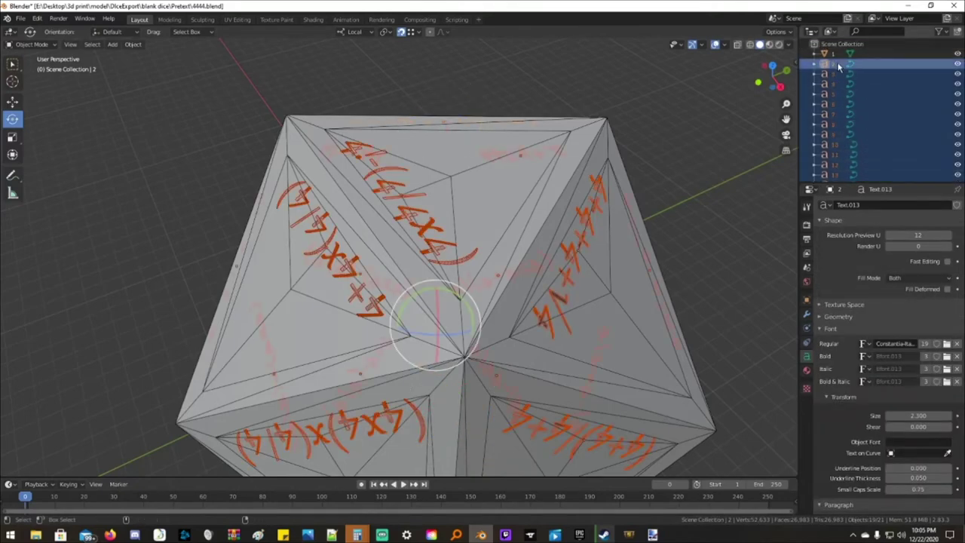
middle_click_drag(613, 138, 613, 138)
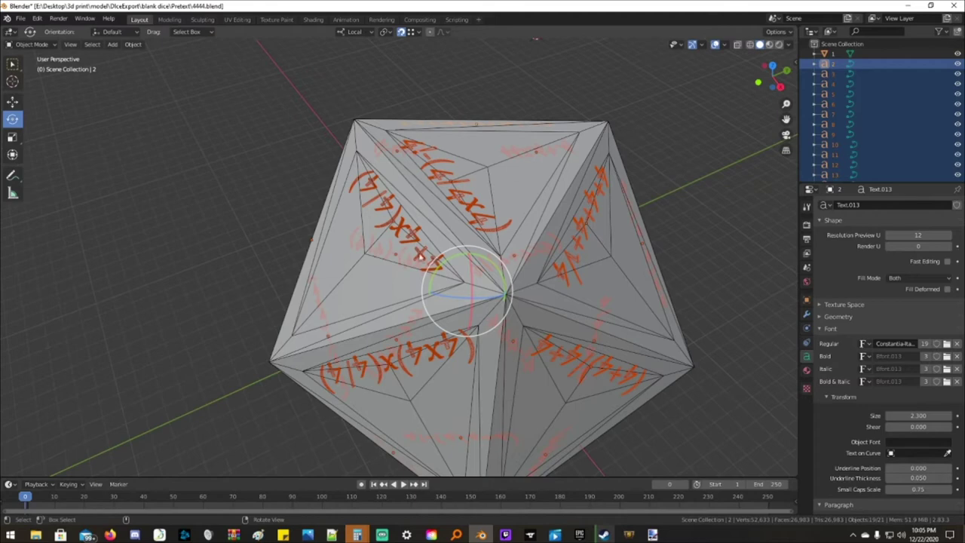
- Convert the selected text objects 2 to 20 from text to meshes
key("F3")
type("join")
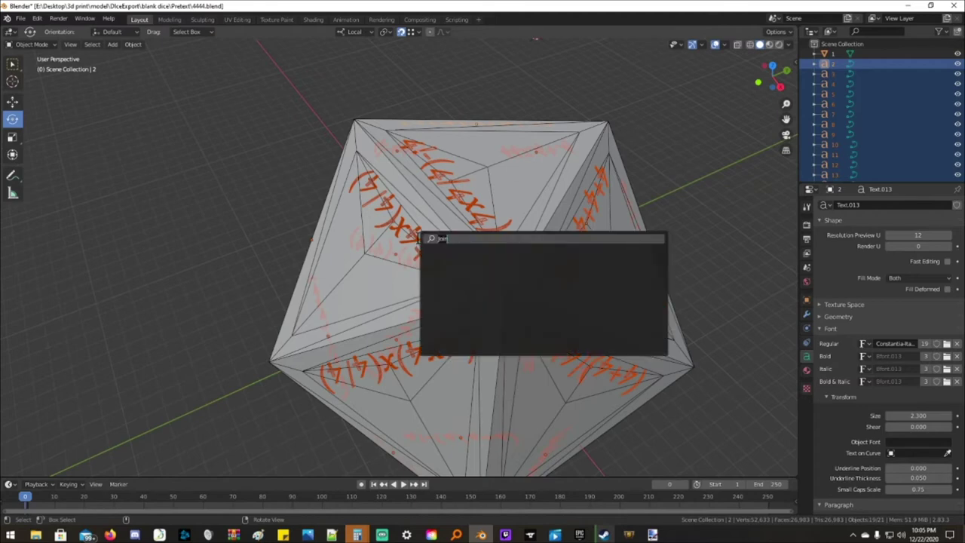
type("convert")
key("Return")
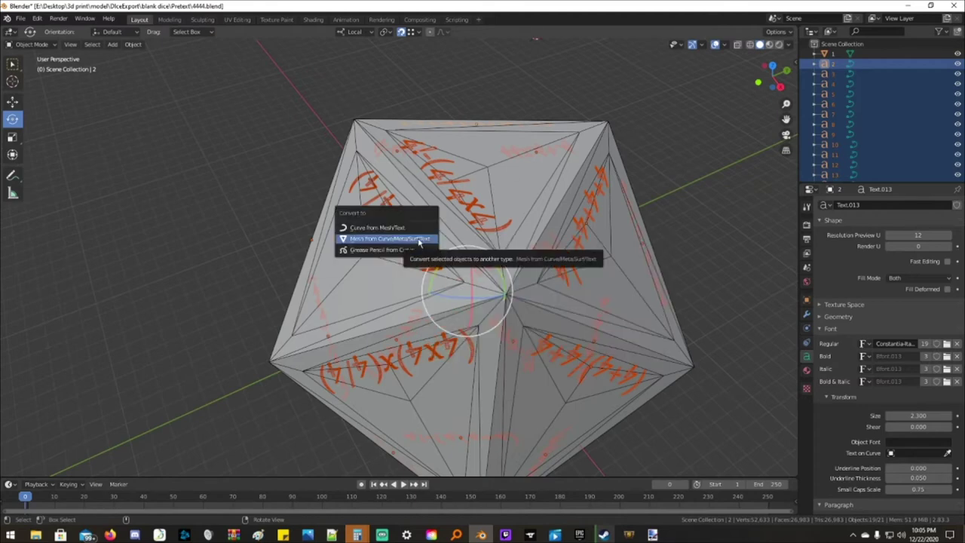
left_click(419, 240)
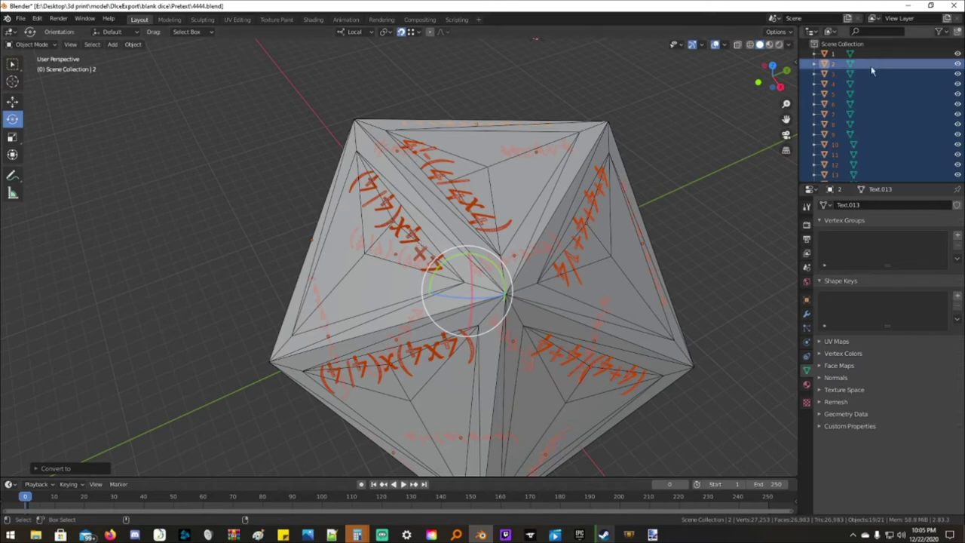
- Hide the D20Blank die so only the expression meshes remain in view
scroll(904, 135, "down", 3)
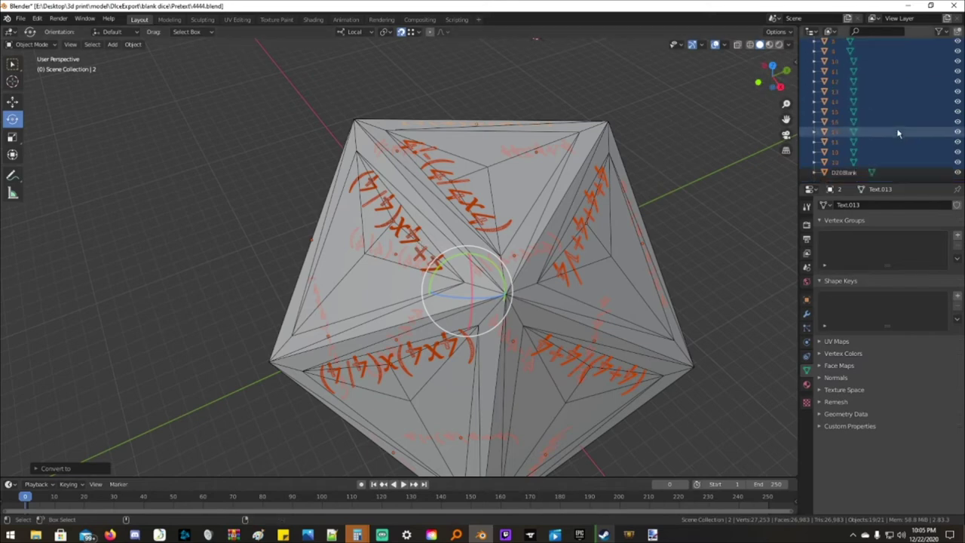
left_click(958, 173)
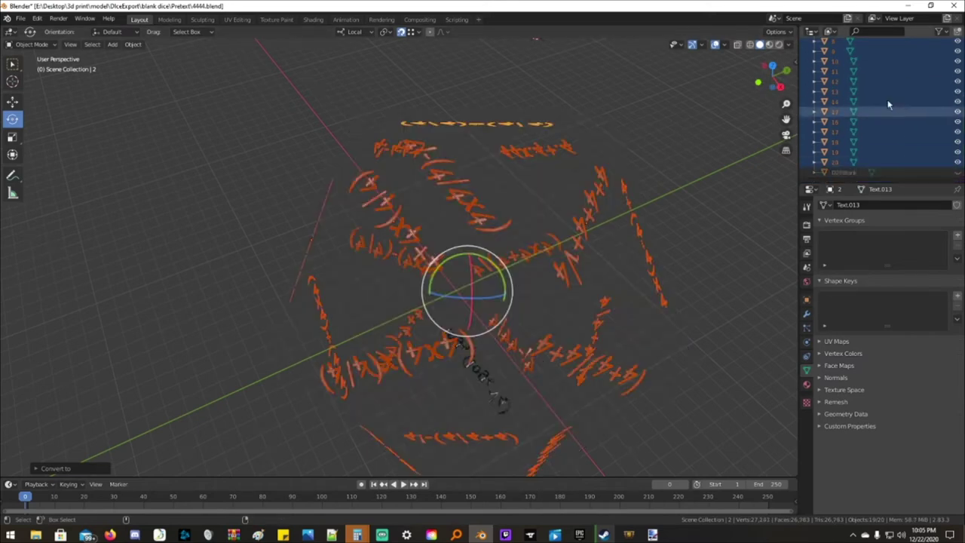
left_click_drag(770, 82, 553, 65)
scroll(769, 136, "up", 4)
scroll(683, 199, "down", 4)
scroll(633, 197, "down", 2)
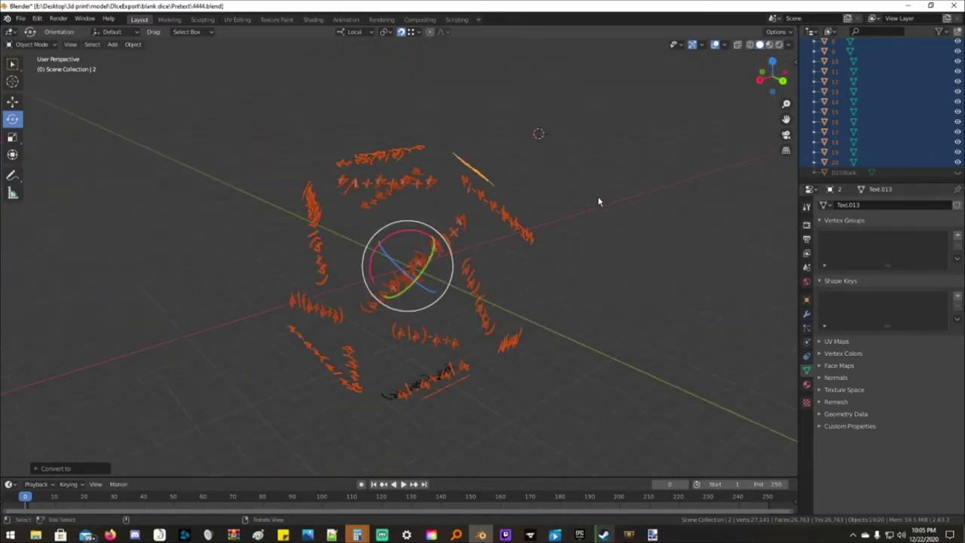
- Extrude the entire mesh of object 1 by -1 m in edit mode
left_click(902, 74)
scroll(902, 75, "up", 3)
scroll(903, 79, "up", 2)
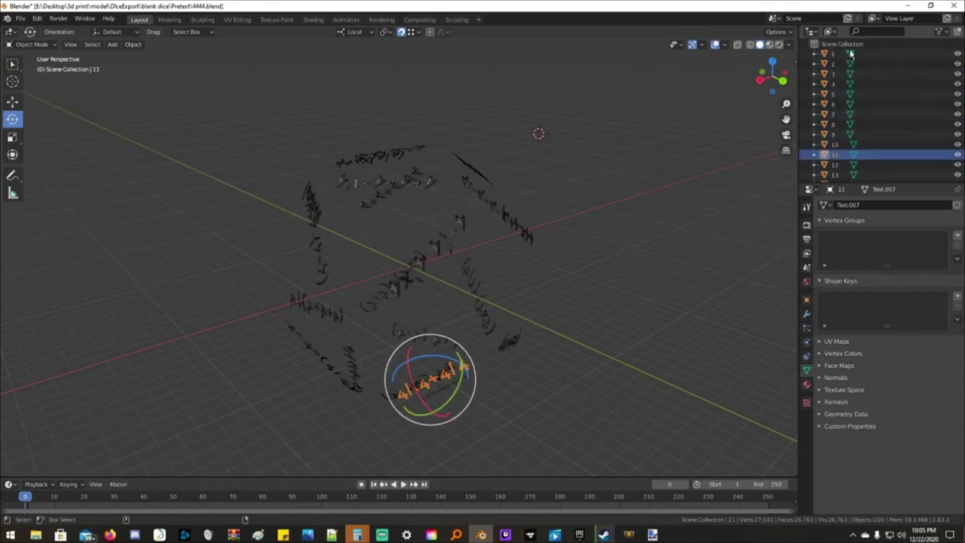
left_click(850, 55)
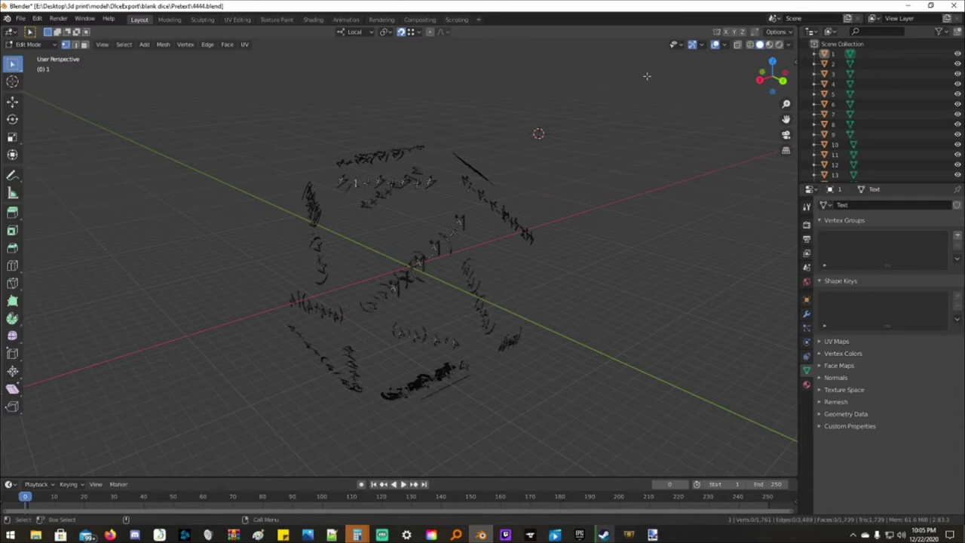
key("a")
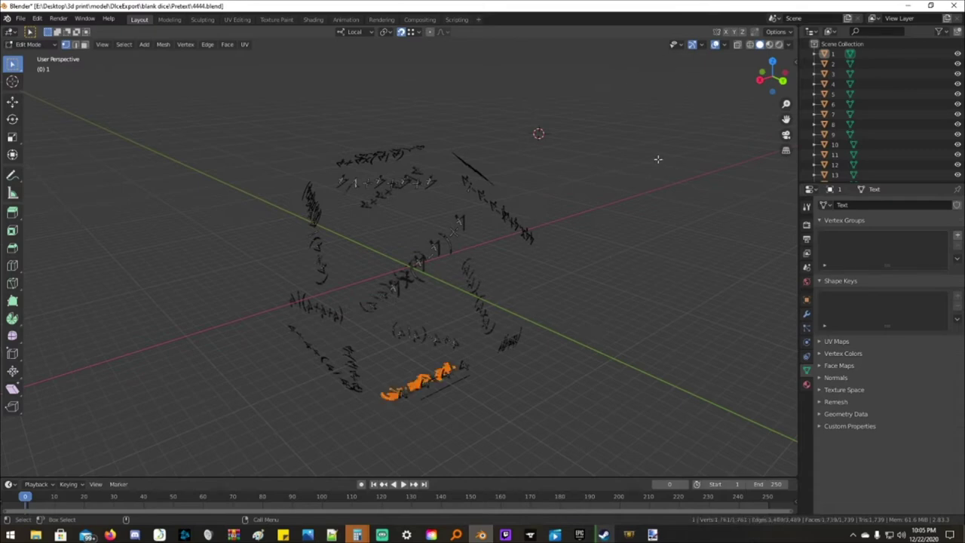
key("e")
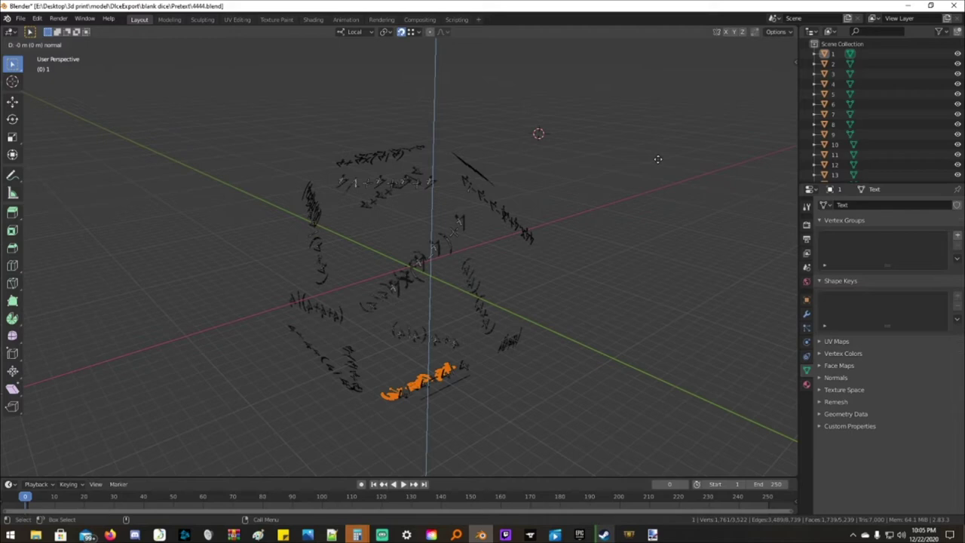
key("1")
key("BackSpace")
key("minus")
key("1")
key("Return")
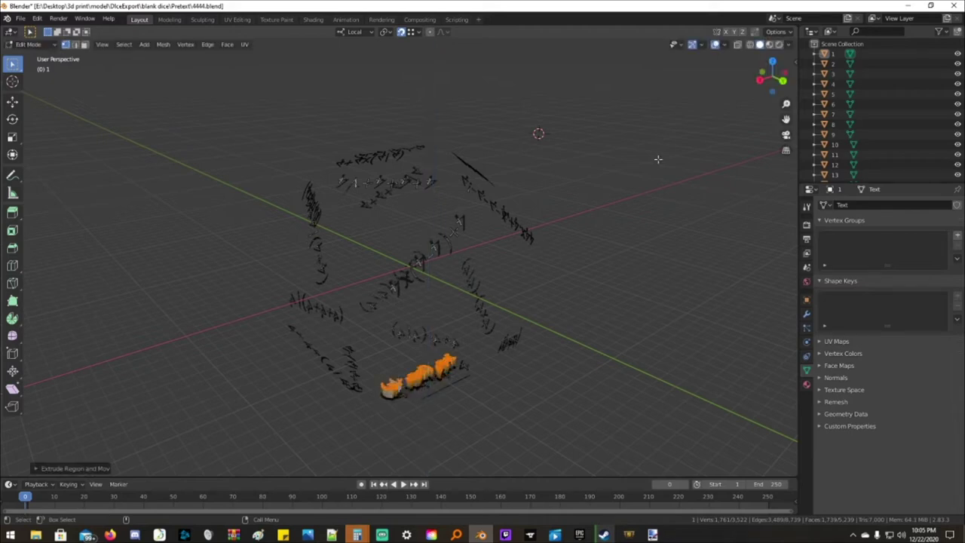
- Extrude the entire meshes of objects 2 through 5 by the same -1 m as object 1
left_click_drag(765, 83, 532, 318)
scroll(532, 318, "up", 5)
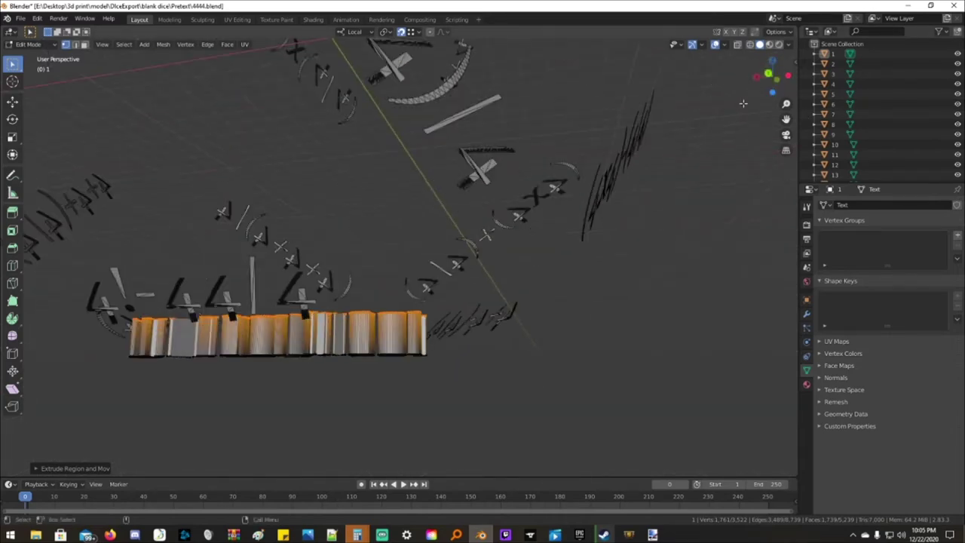
scroll(757, 98, "down", 3)
mouse_move(765, 80)
left_mouse_down()
mouse_move(771, 113)
mouse_move(762, 79)
mouse_move(742, 76)
mouse_move(739, 113)
mouse_move(765, 73)
left_mouse_up()
scroll(603, 197, "down", 1)
left_click(851, 65)
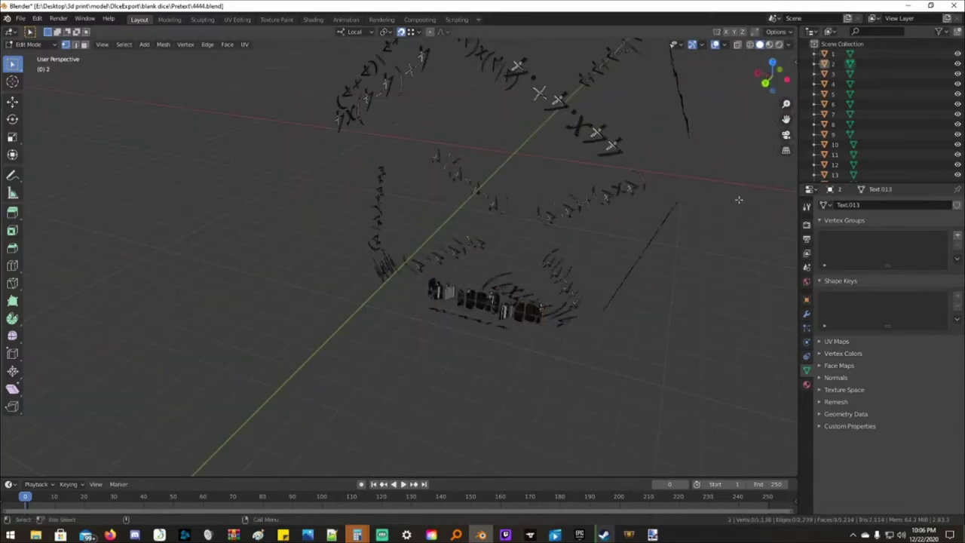
key("e")
key("Return")
left_click(850, 84)
key("e")
key("Return")
left_click(850, 95)
key("e")
key("Return")
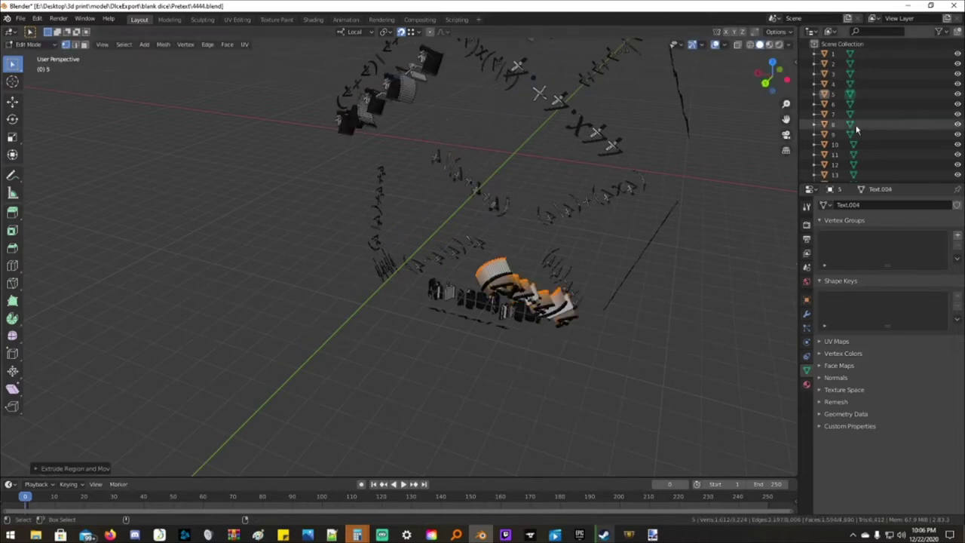
- Extrude the entire meshes of objects 6 through 12 one after another by -1 m
left_click(850, 113)
key("e")
key("Return")
left_click(850, 124)
key("e")
key("minus")
key("1")
key("Return")
left_click(852, 155)
scroll(852, 155, "down", 1)
left_click(851, 123)
key("e")
key("minus")
key("1")
key("Return")
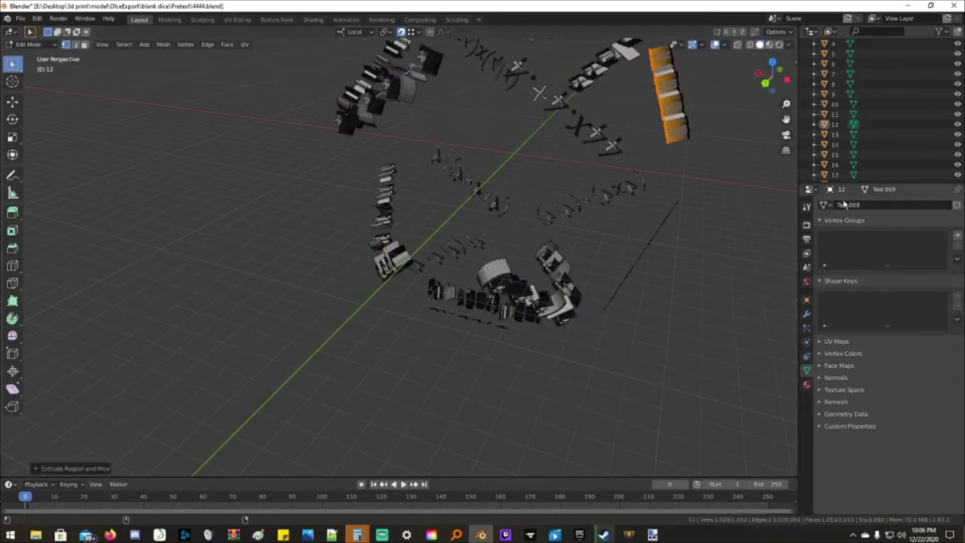
- Extrude the entire meshes of objects 13 through 18 one after another by -1 m
left_click(852, 144)
key("e")
key("minus")
key("1")
key("Return")
scroll(853, 144, "down", 2)
left_click(852, 112)
key("e")
key("minus")
key("1")
key("Return")
left_click(853, 122)
key("e")
key("minus")
key("1")
key("Return")
left_click(853, 140)
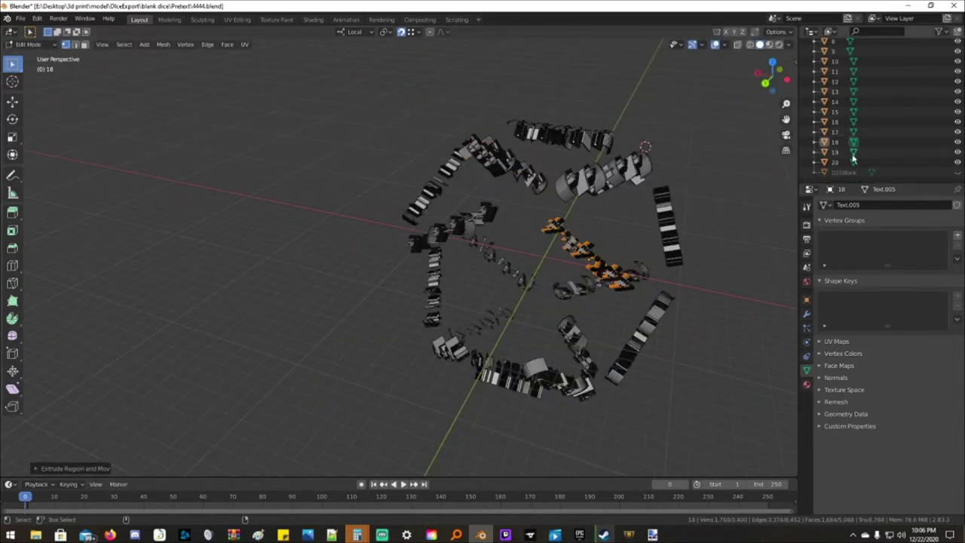
- Show the hidden D20Blank die again around the extruded expressions
left_click(957, 173)
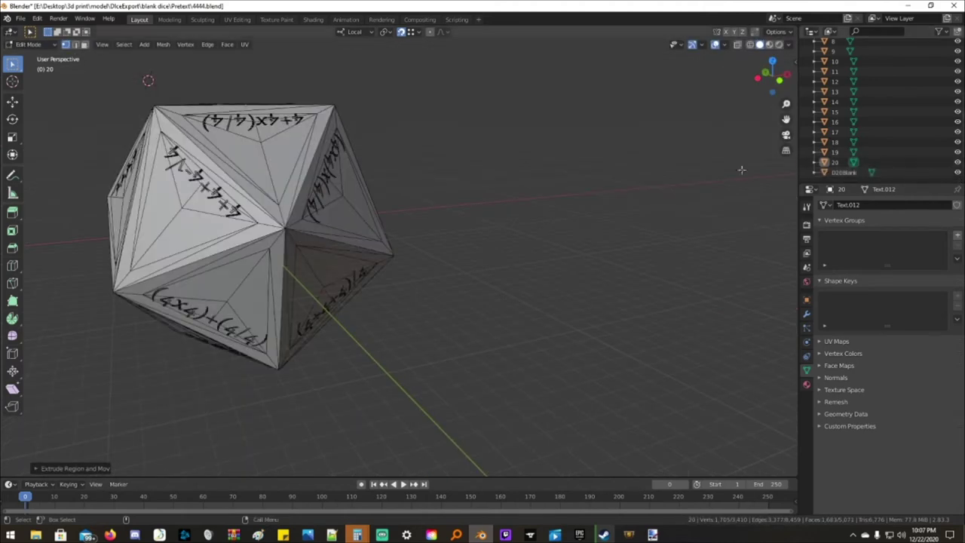
scroll(627, 166, "down", 1)
scroll(656, 149, "up", 1)
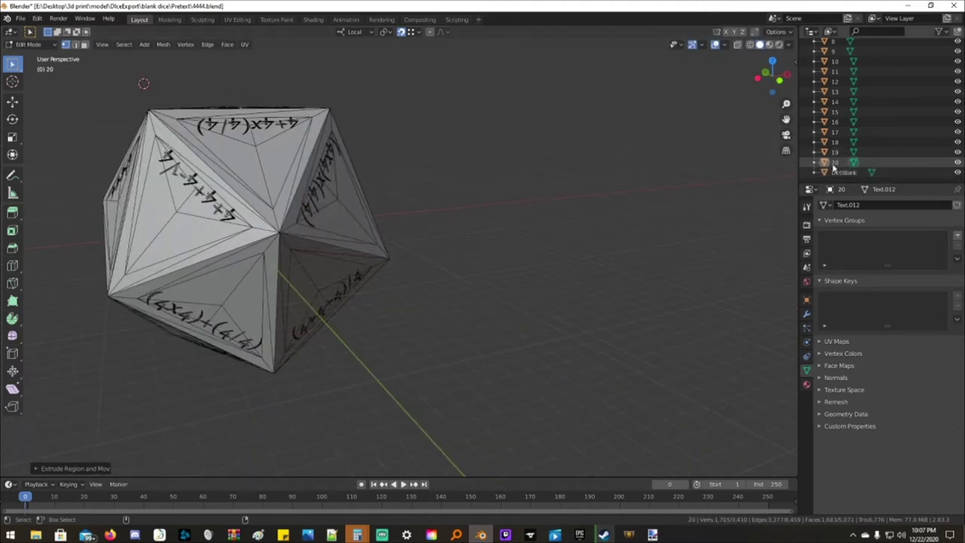
- Select objects 1 to 20 without the D20Blank die and try to join them while in edit mode
left_click(832, 164)
scroll(843, 154, "up", 1)
scroll(844, 154, "up", 2)
left_click(834, 54, "shift")
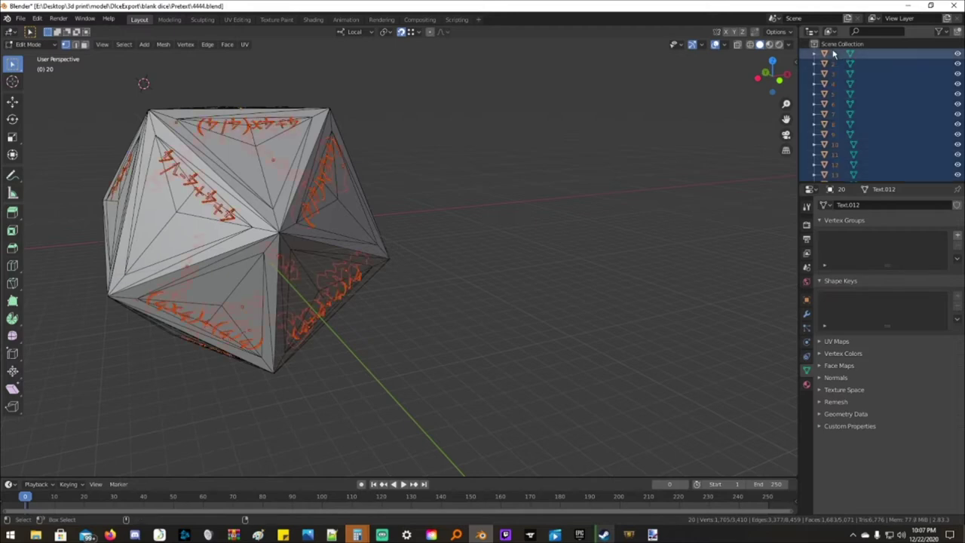
scroll(822, 91, "down", 3)
scroll(822, 92, "up", 2)
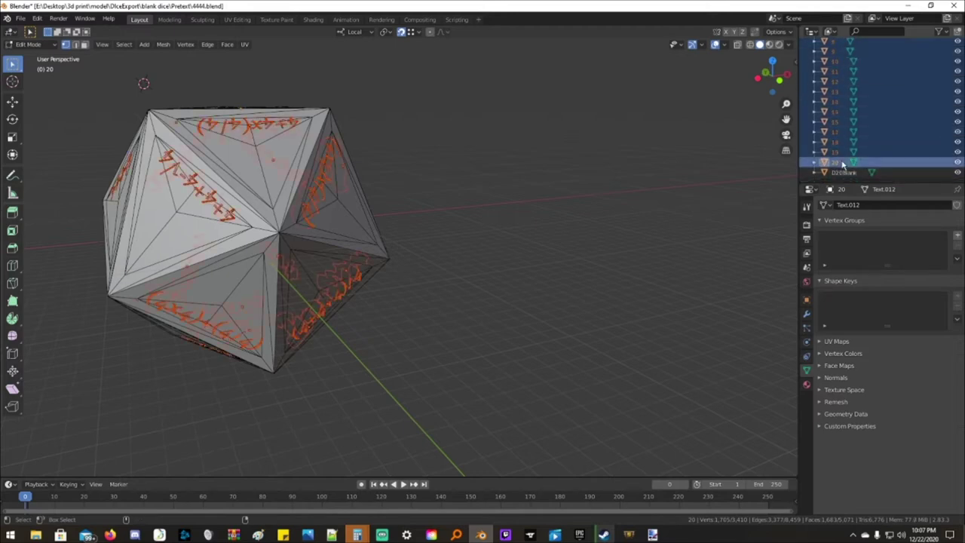
scroll(842, 164, "up", 5)
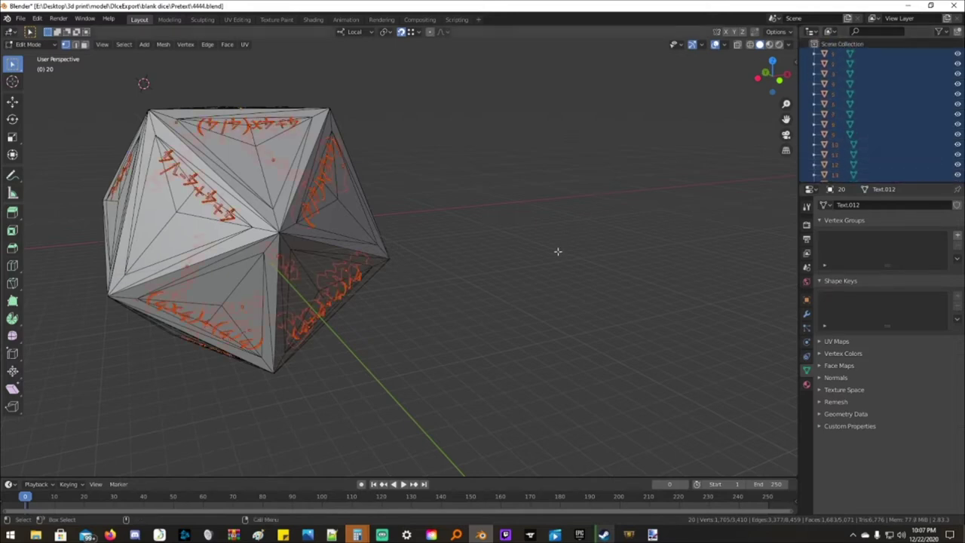
key("F3")
type("Convert tojoin")
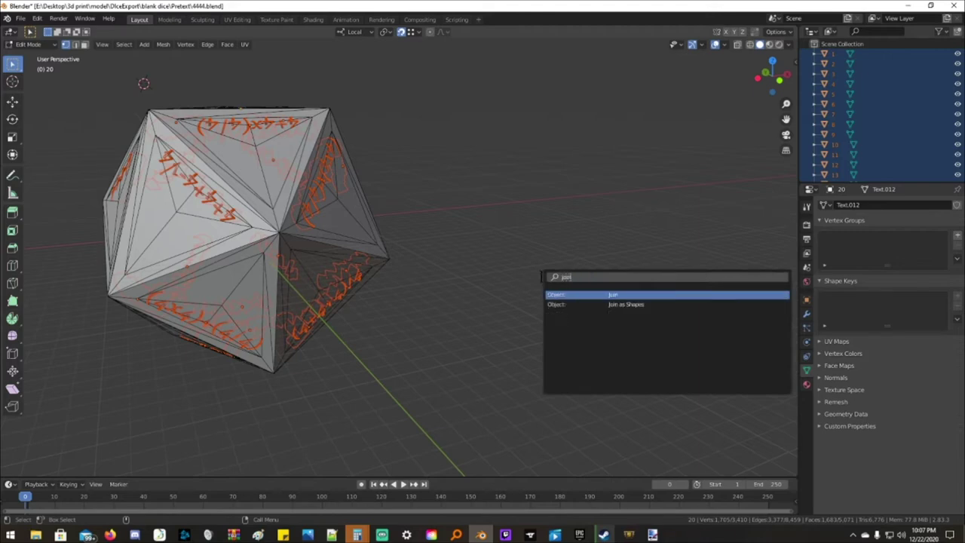
key("Return")
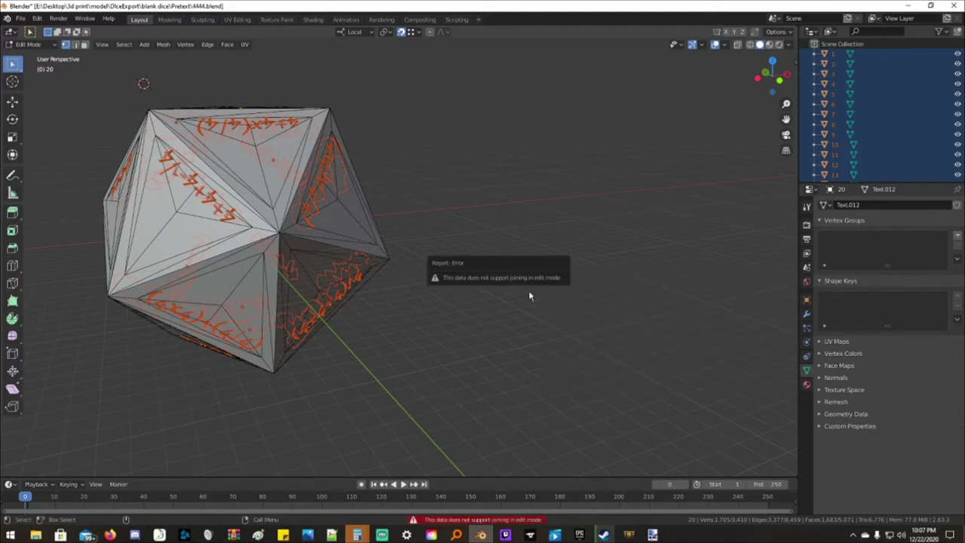
- Return to object mode, select objects 1 to 20 without the die, and join them into one mesh
key("Tab")
left_click(500, 273)
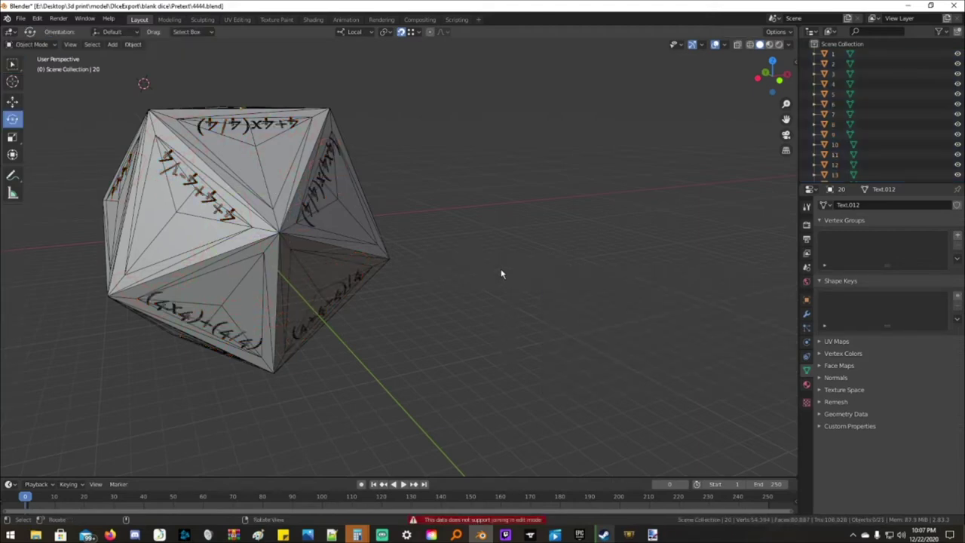
key("a")
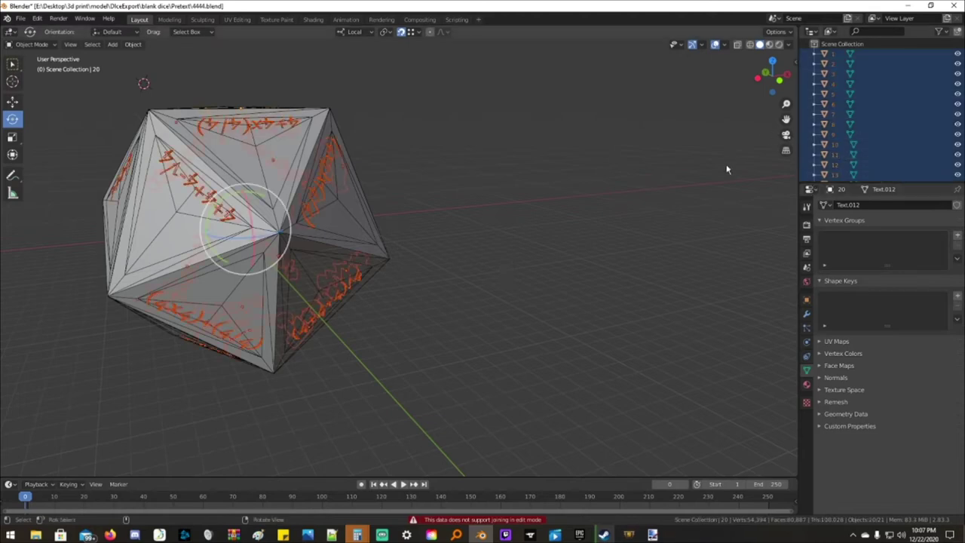
key("F3")
key("Return")
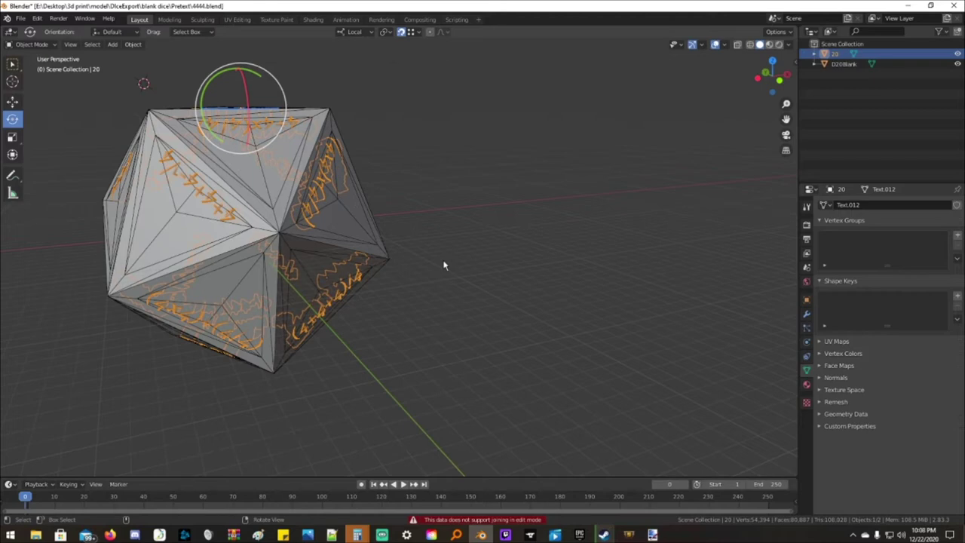
- Try scaling the joined expression mesh to about 1.01 and undo the scaling
key("s")
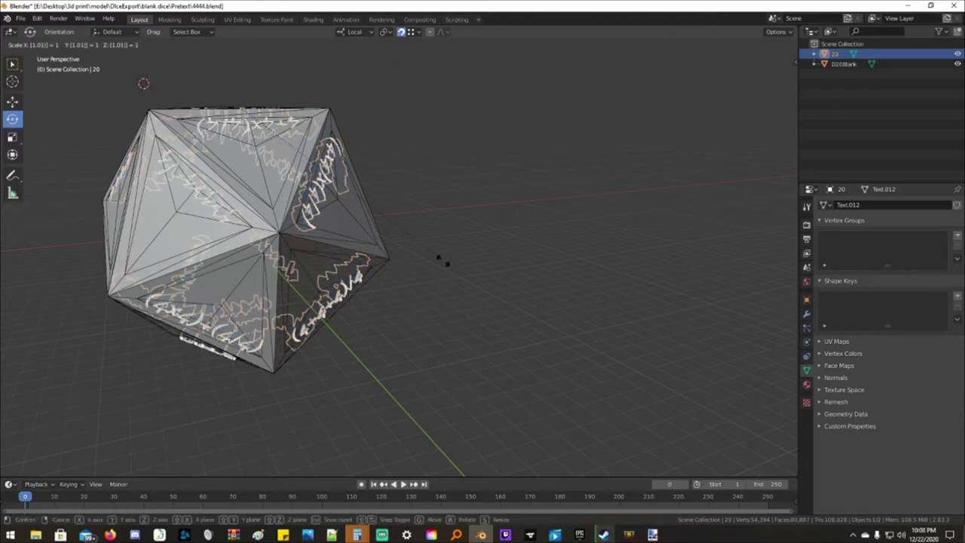
key("Return")
key("ctrl+z")
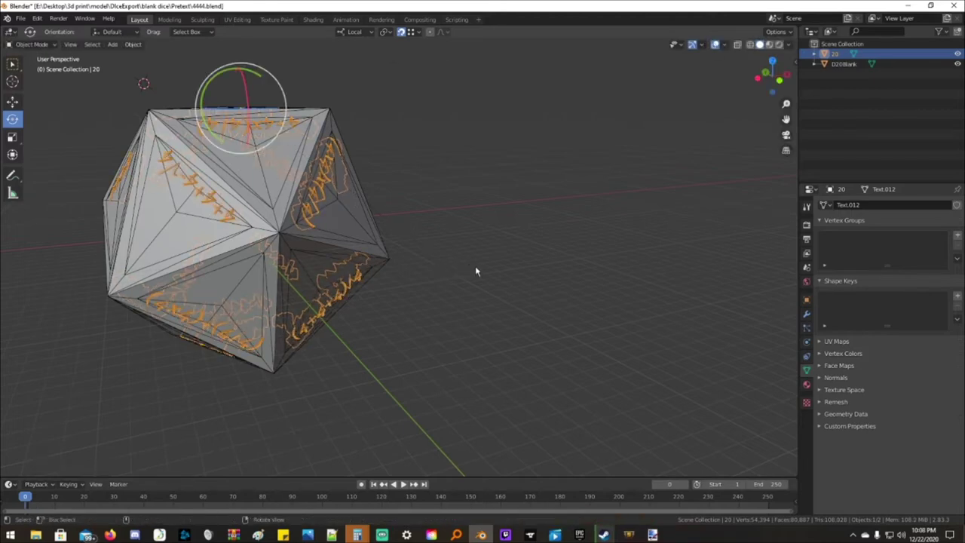
- Set the origin of the joined expression mesh to its center of mass
key("ctrl+alt+shift+c")
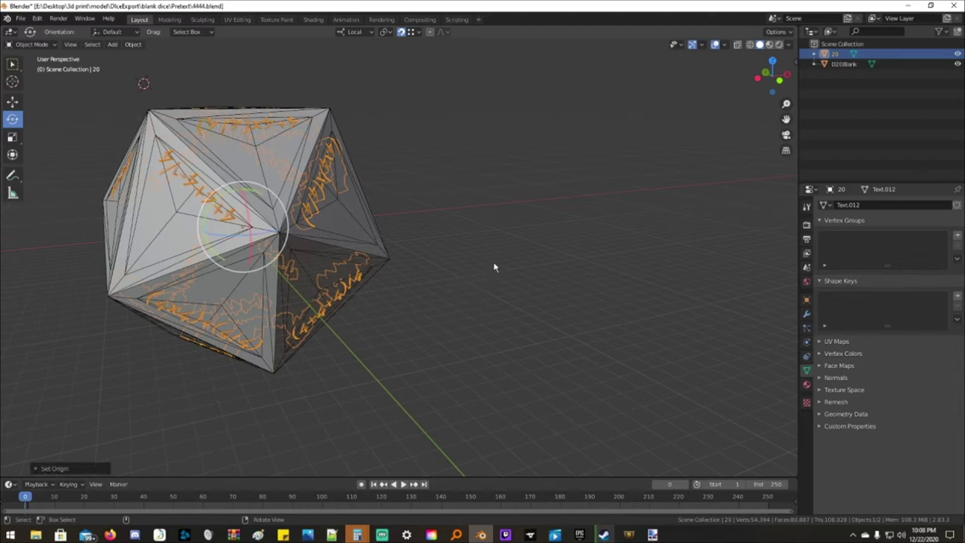
right_click(494, 265)
mouse_move(489, 288)
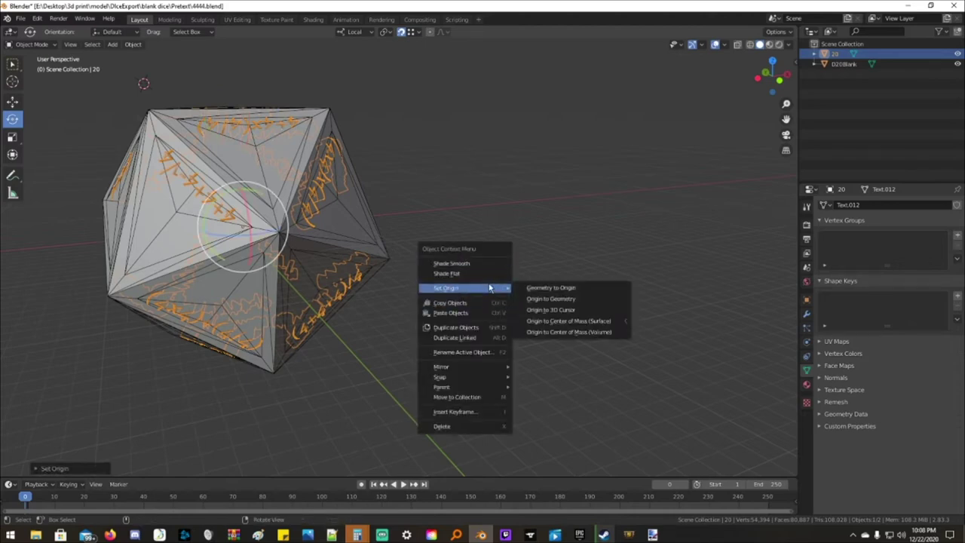
left_click(525, 192)
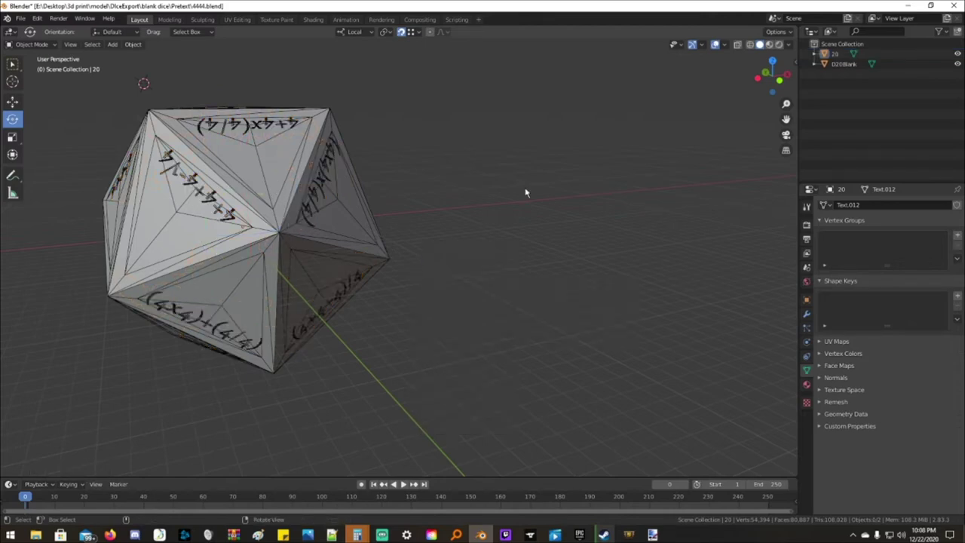
left_click(835, 55)
right_click(540, 249)
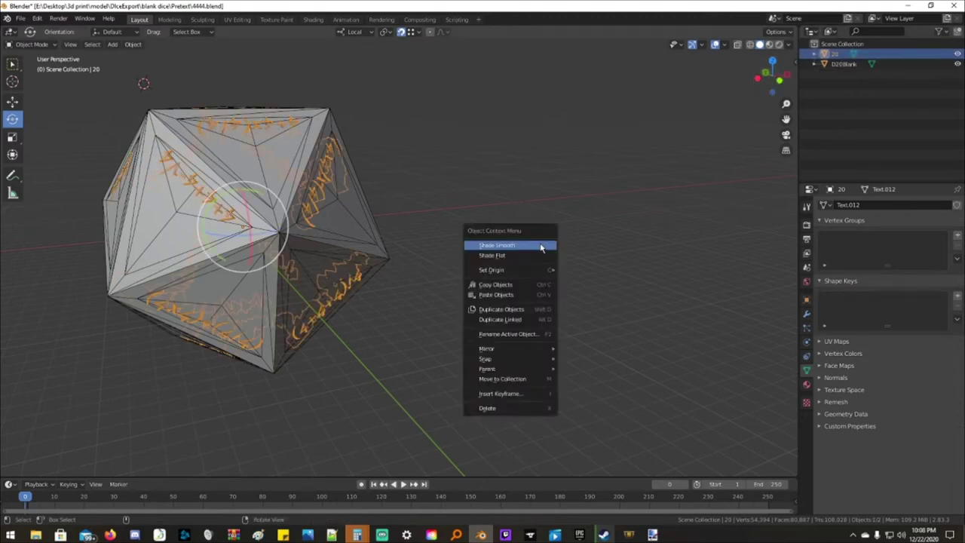
mouse_move(538, 270)
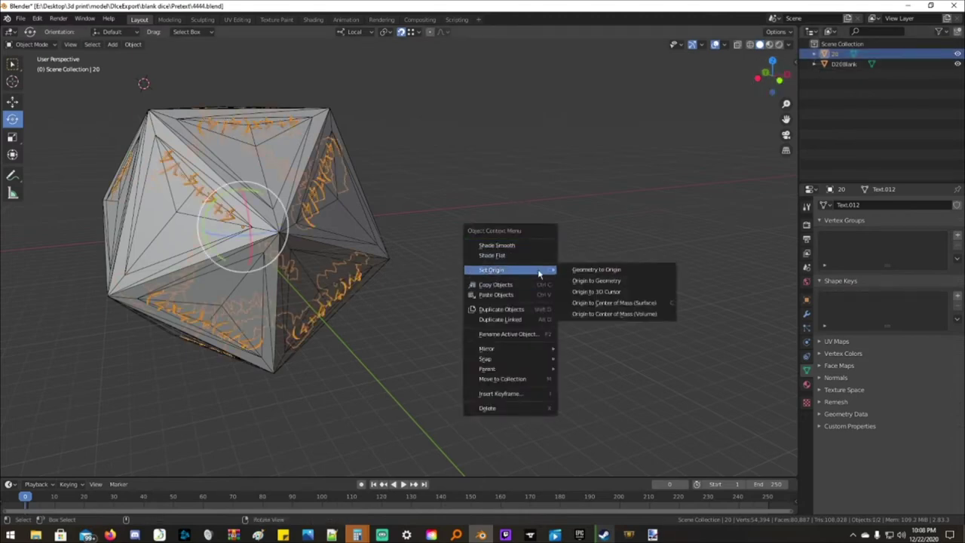
left_click(607, 291)
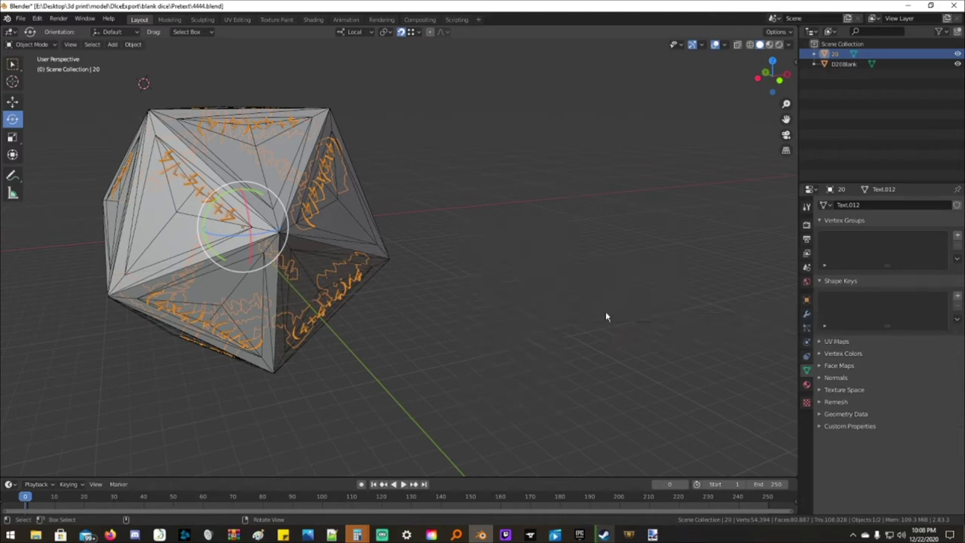
left_click_drag(766, 90, 735, 113)
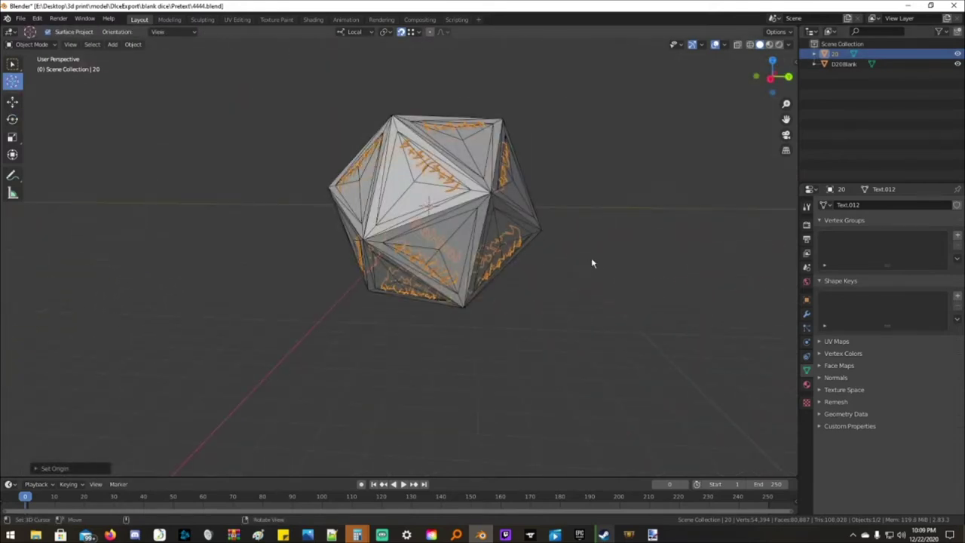
- Scale the joined expression mesh up slightly so the characters stand out from the die's faces, and check them from several sides
key("s")
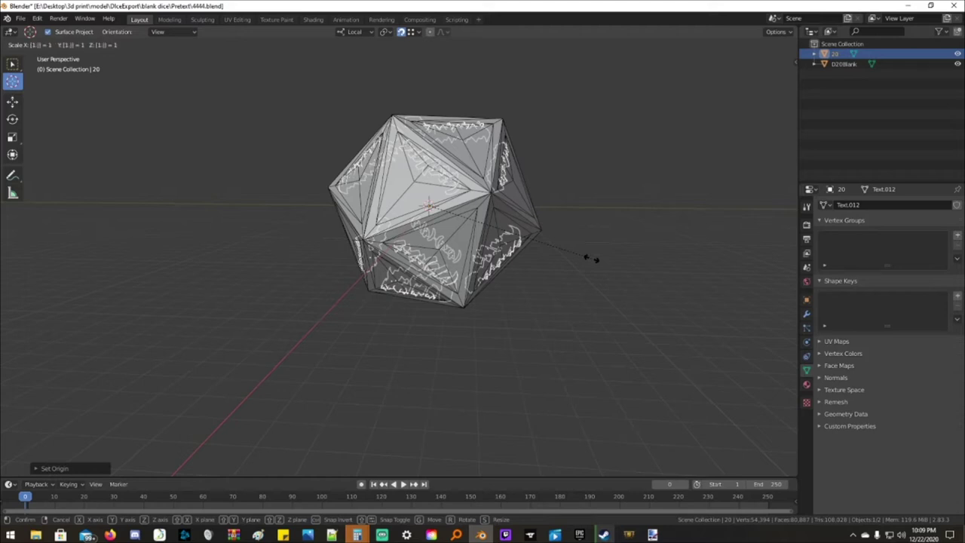
left_click(591, 258)
key("KP_Decimal")
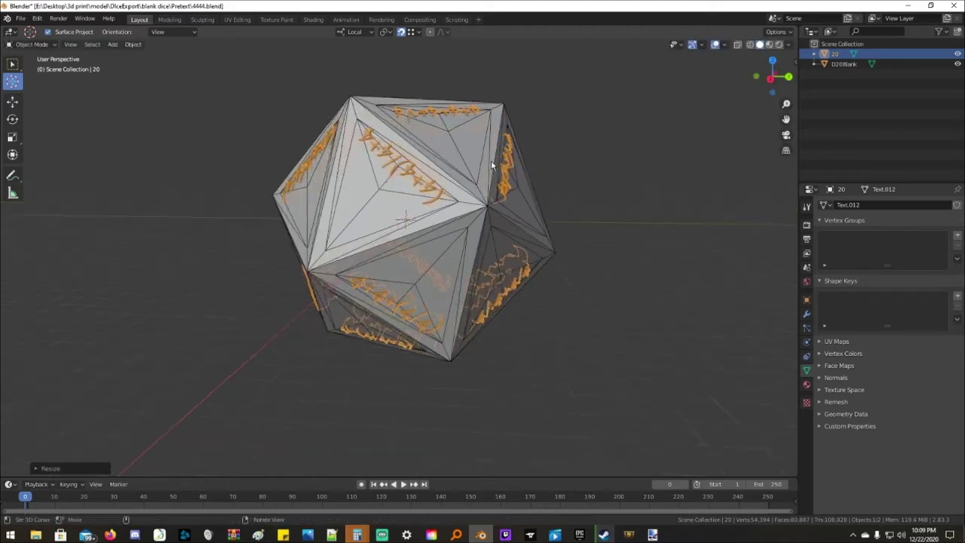
scroll(537, 133, "up", 2)
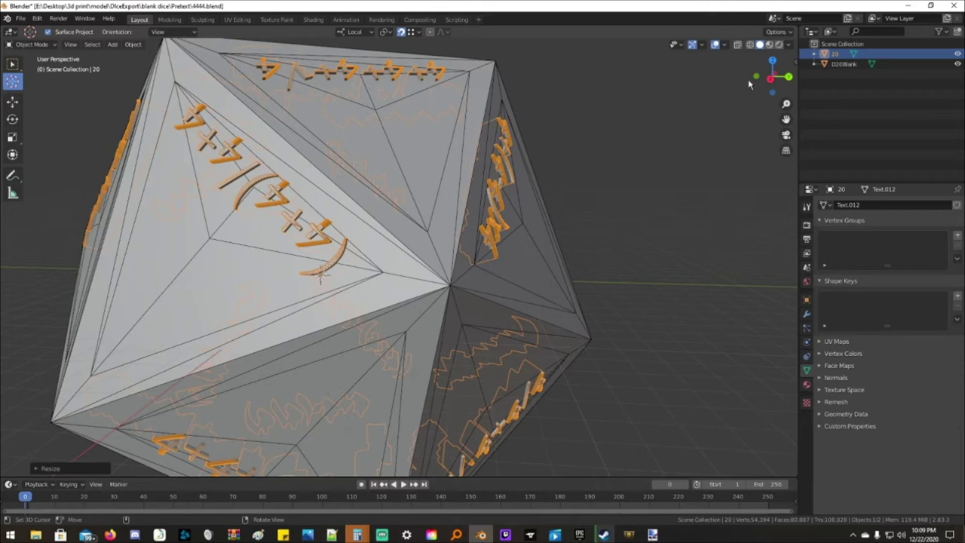
left_click_drag(763, 77, 860, 115)
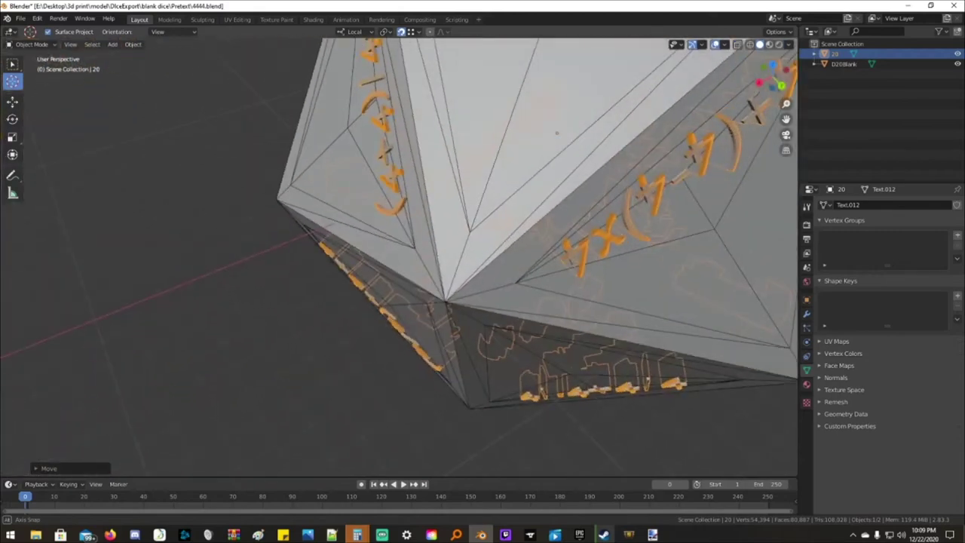
left_click_drag(697, 86, 675, 90)
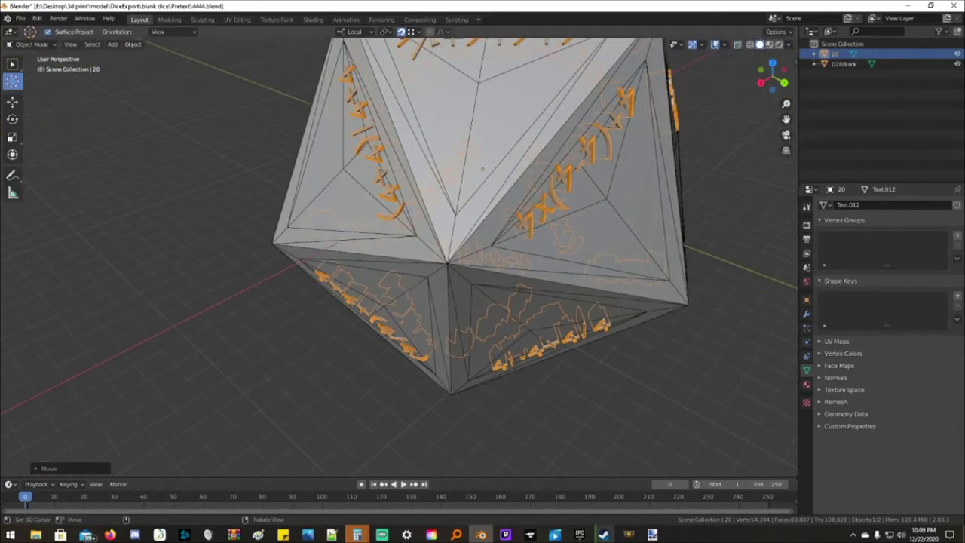
- Turn on the Face Orientation overlay and inspect the expression characters for flipped normals in object mode
left_click(724, 46)
left_click(674, 228)
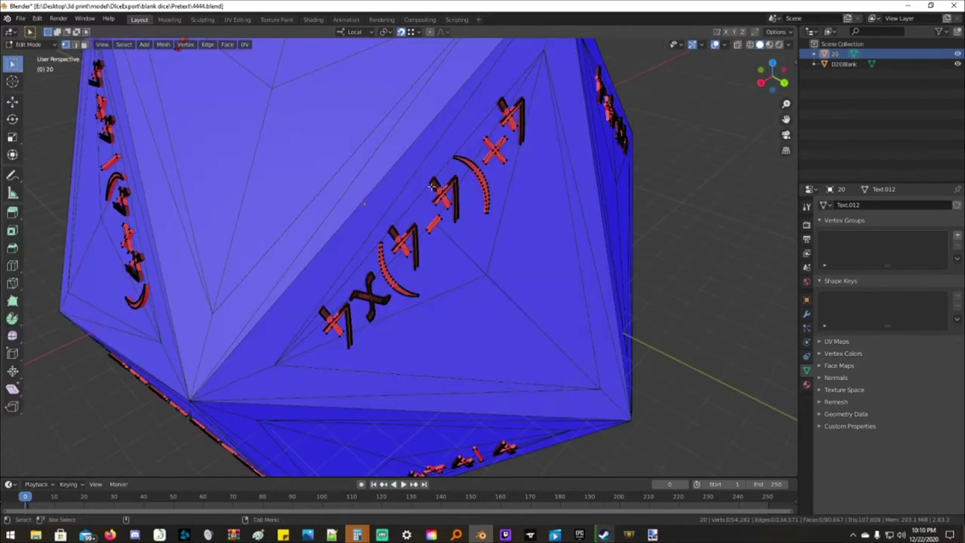
key("Tab")
scroll(476, 179, "up", 4)
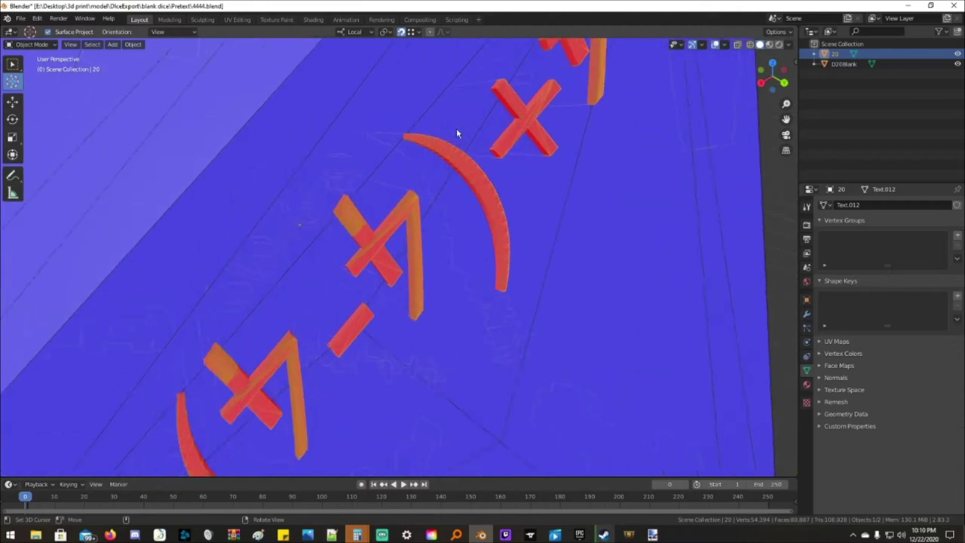
scroll(457, 133, "down", 8)
scroll(438, 272, "down", 3)
scroll(442, 198, "up", 10)
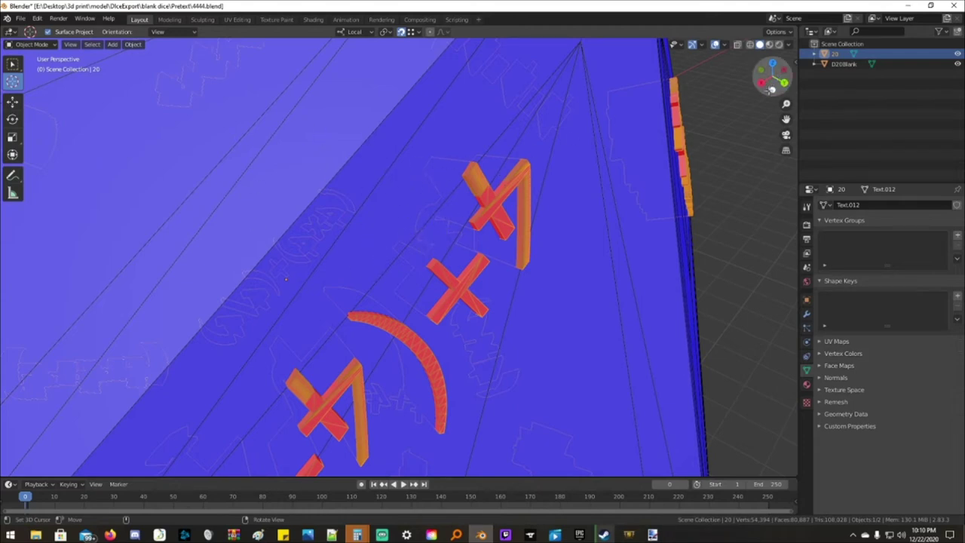
left_click_drag(770, 90, 467, 211)
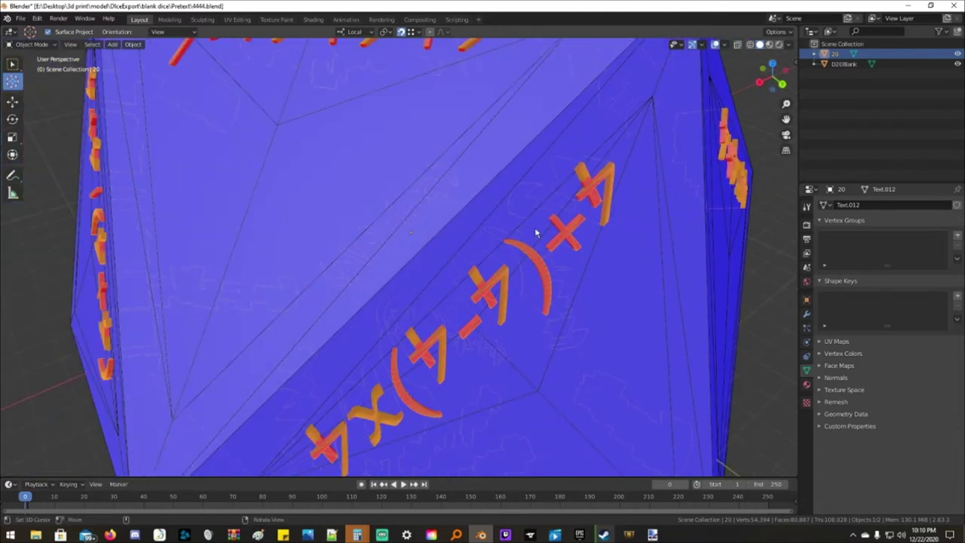
middle_click_drag(534, 233, 597, 182)
left_click_drag(762, 89, 768, 89)
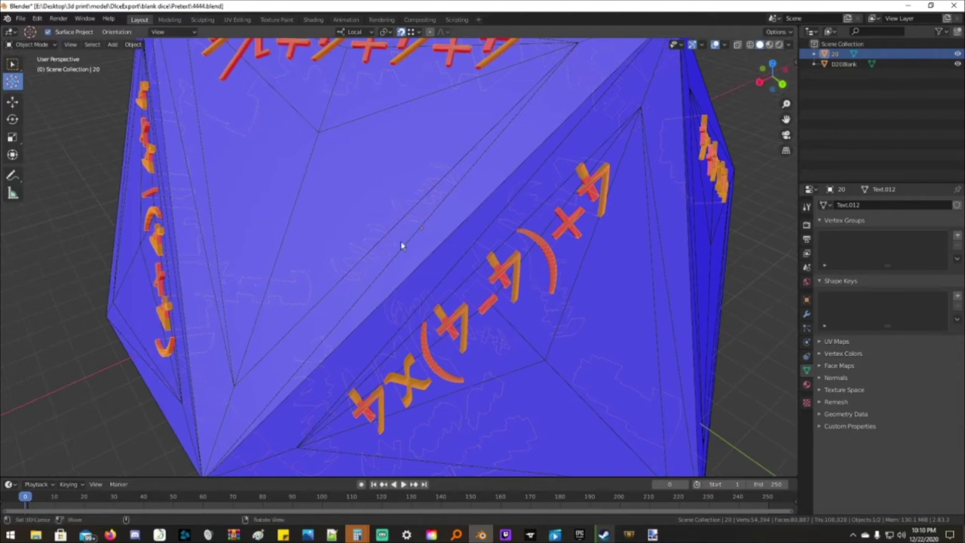
scroll(588, 158, "down", 4)
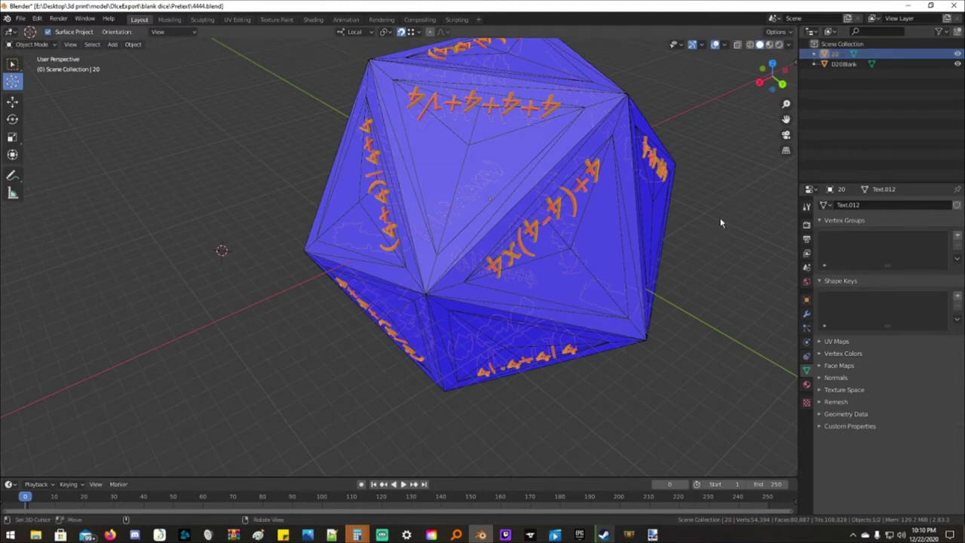
- Recalculate the normals of the entire expression mesh in edit mode and return to object mode
key("Tab")
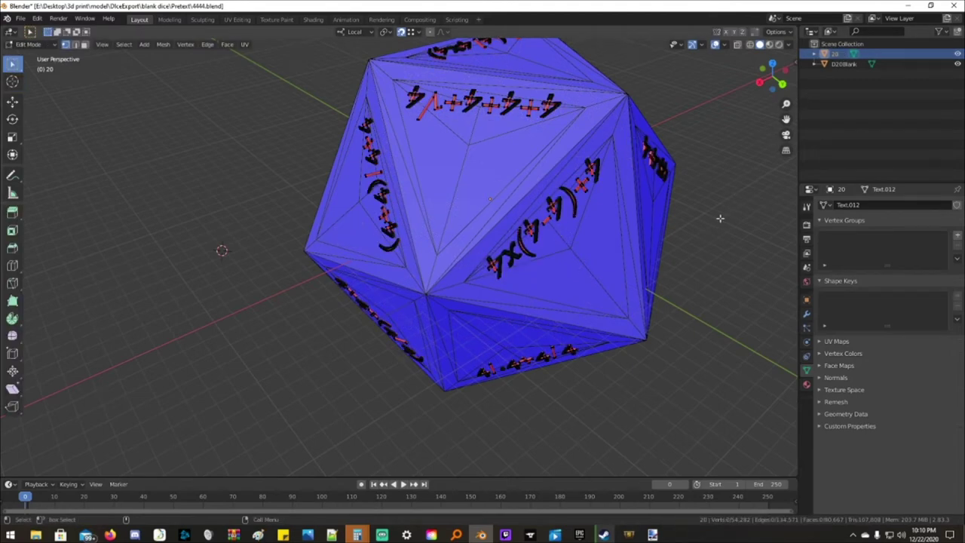
key("a")
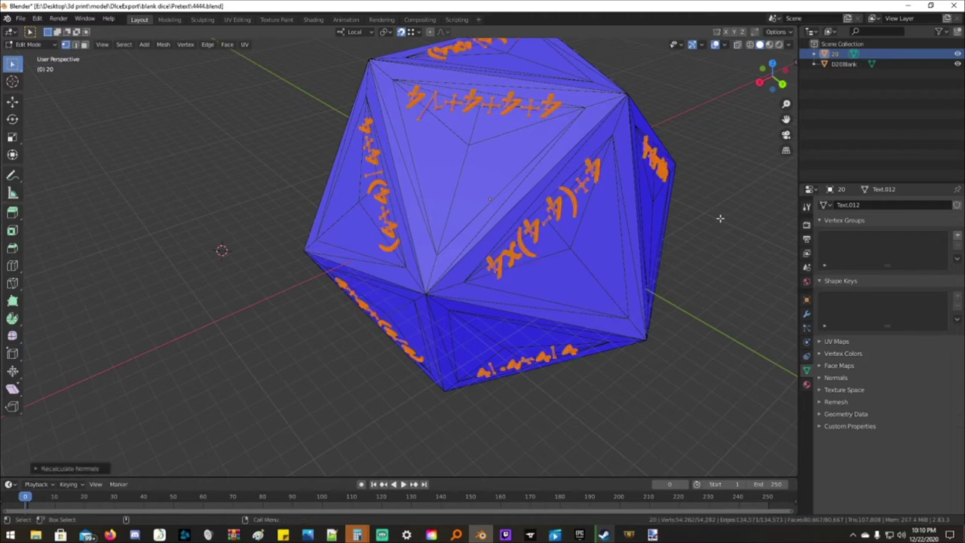
key("F3")
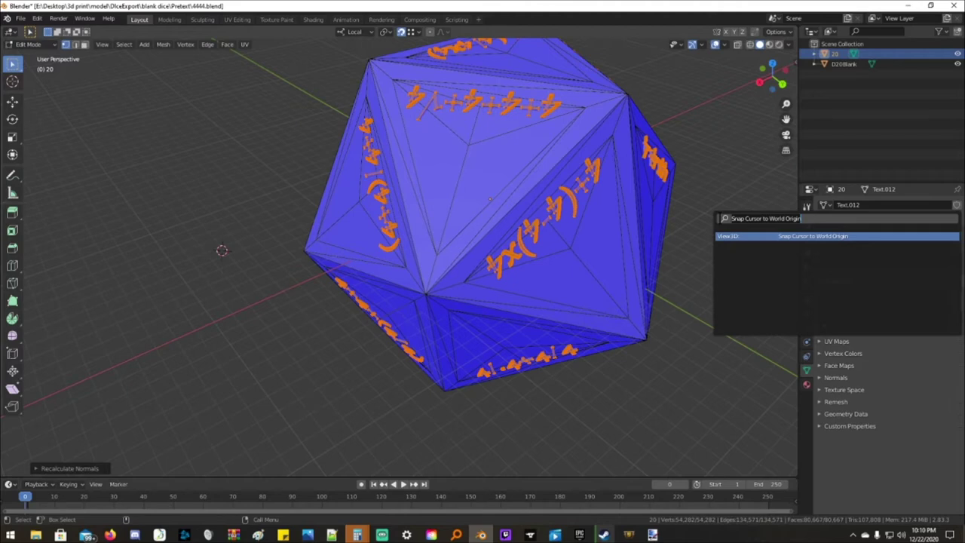
type("normal")
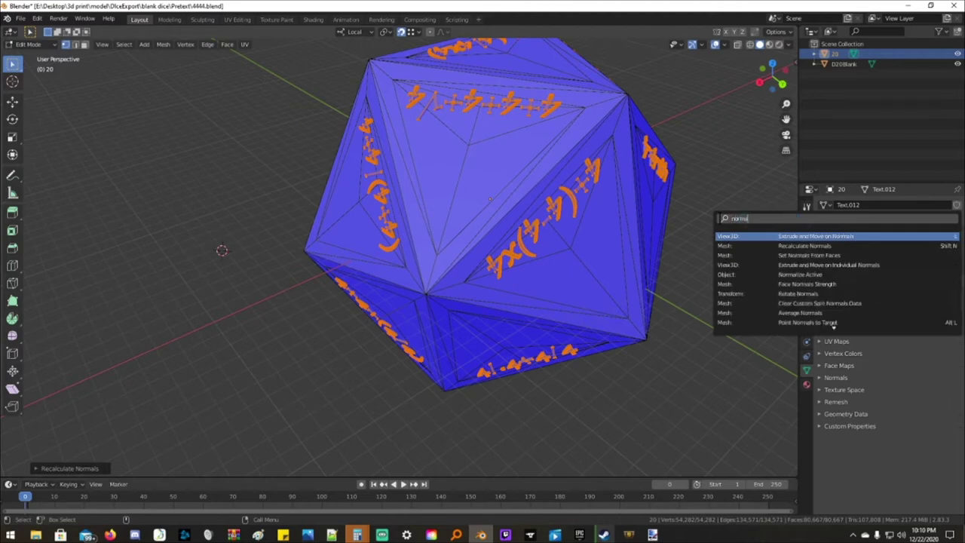
key("Down")
key("Return")
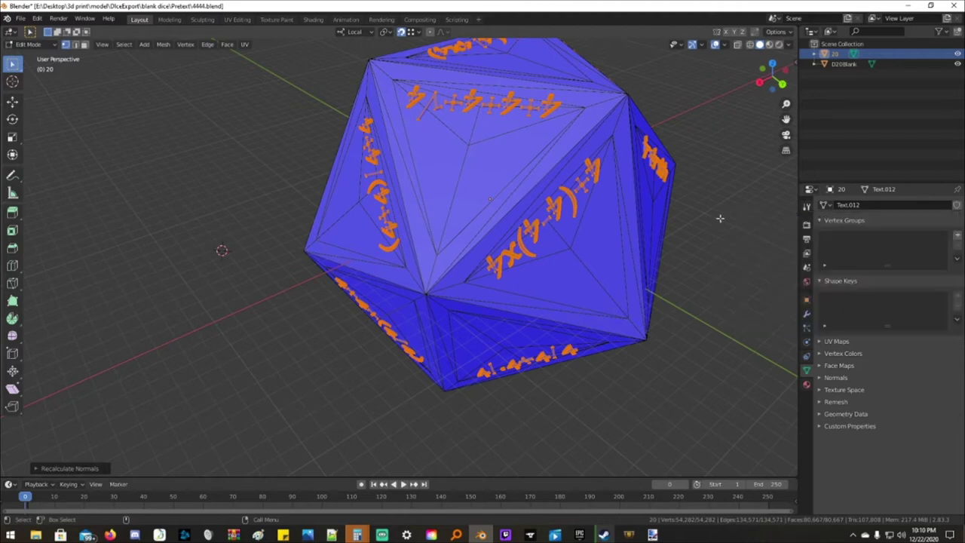
key("Tab")
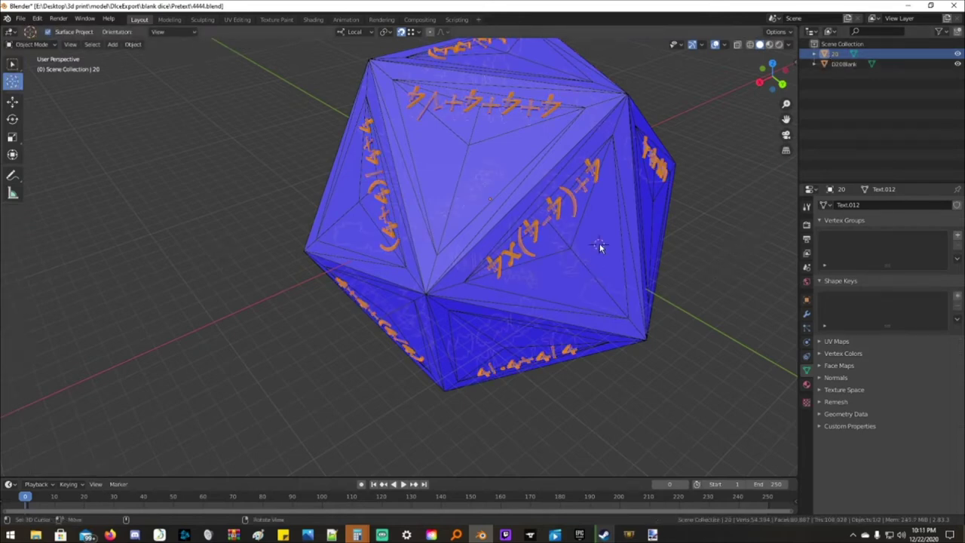
- Select the D20Blank die and check its face orientation from several sides
left_click(844, 64)
scroll(678, 234, "up", 3)
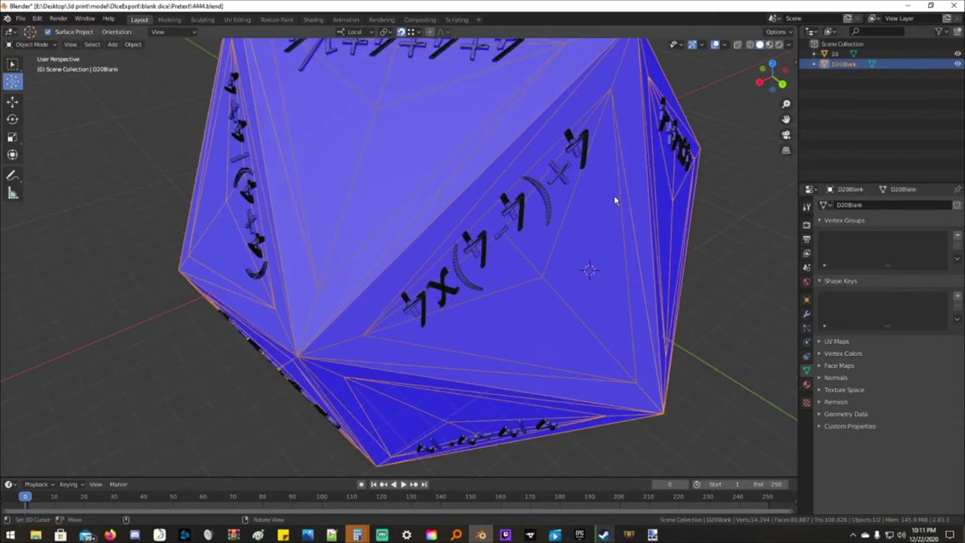
scroll(534, 171, "up", 3)
scroll(534, 172, "down", 6)
left_click_drag(763, 82, 774, 122)
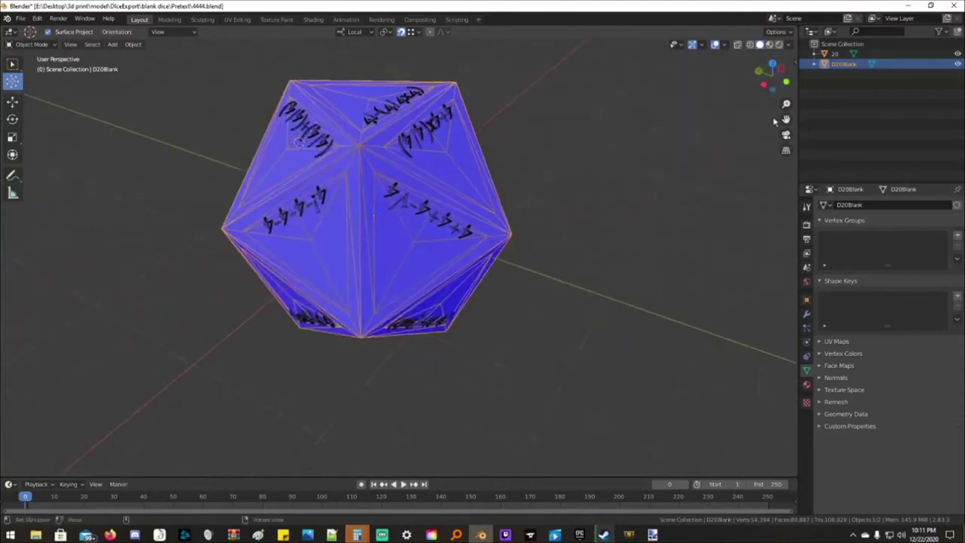
left_click(834, 54)
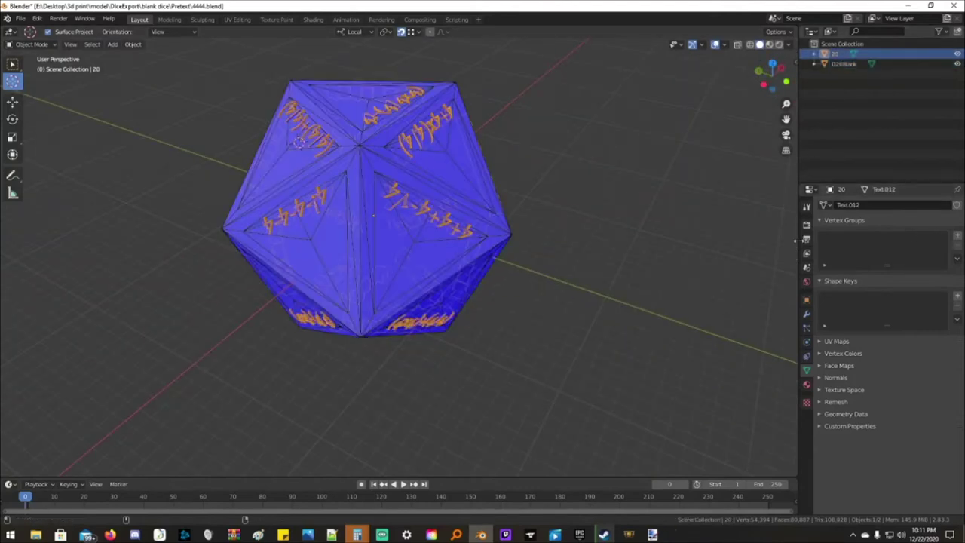
left_click(806, 315)
left_click(873, 205)
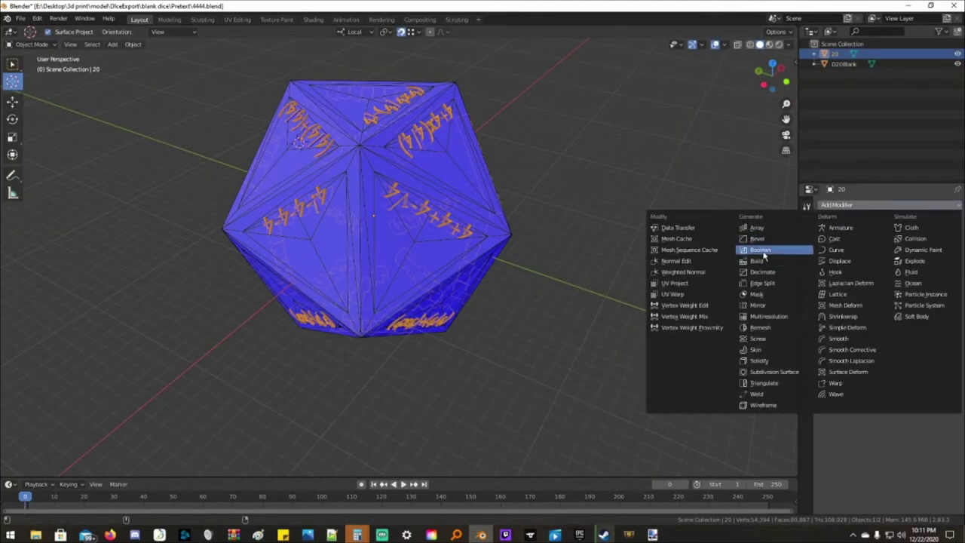
left_click(765, 256)
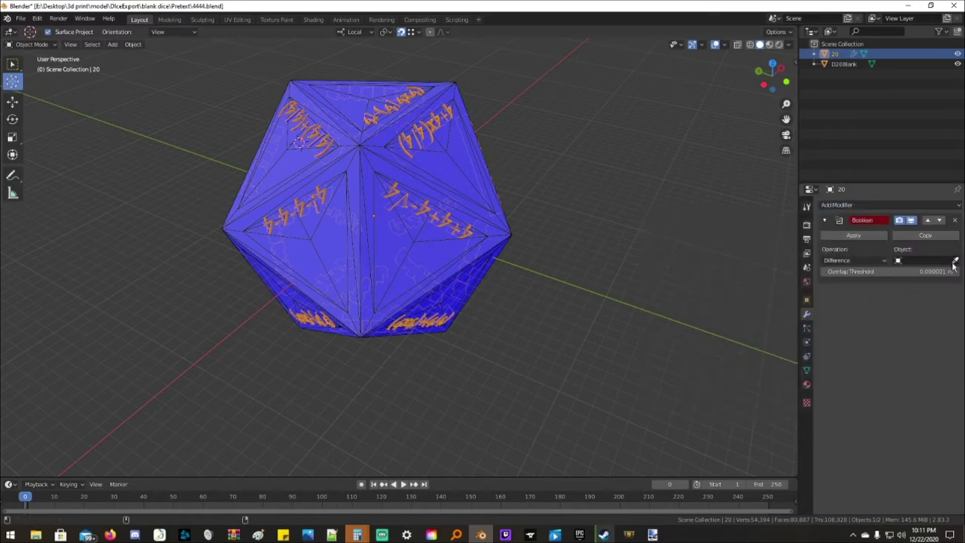
left_click_drag(848, 55, 839, 260)
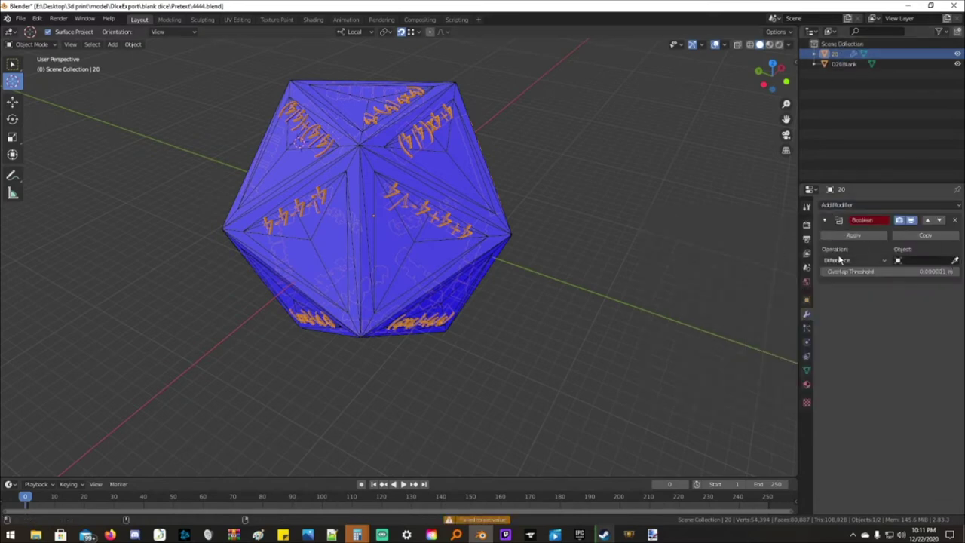
left_click(955, 220)
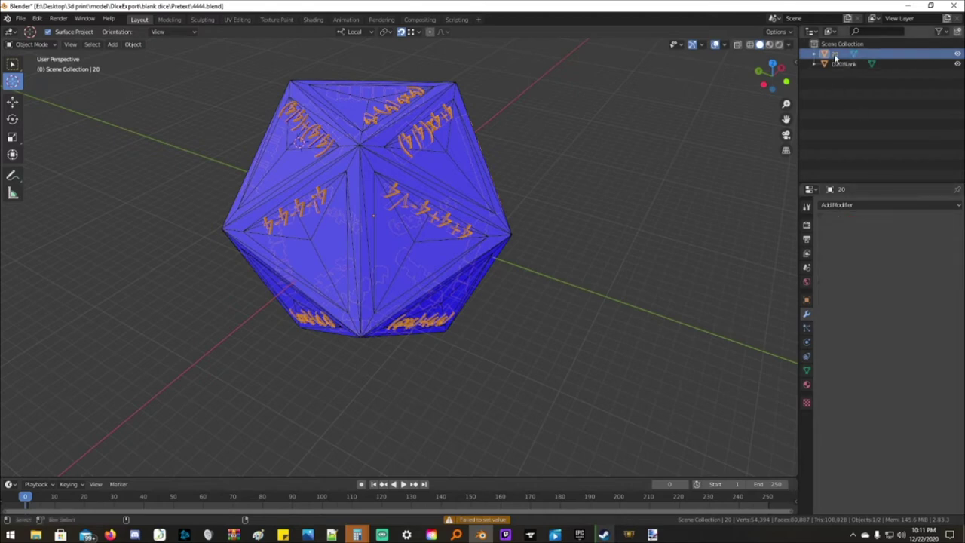
- Add a Boolean modifier set to Difference on D20Blank with object 20 as the cutter, and apply it
left_click(837, 65)
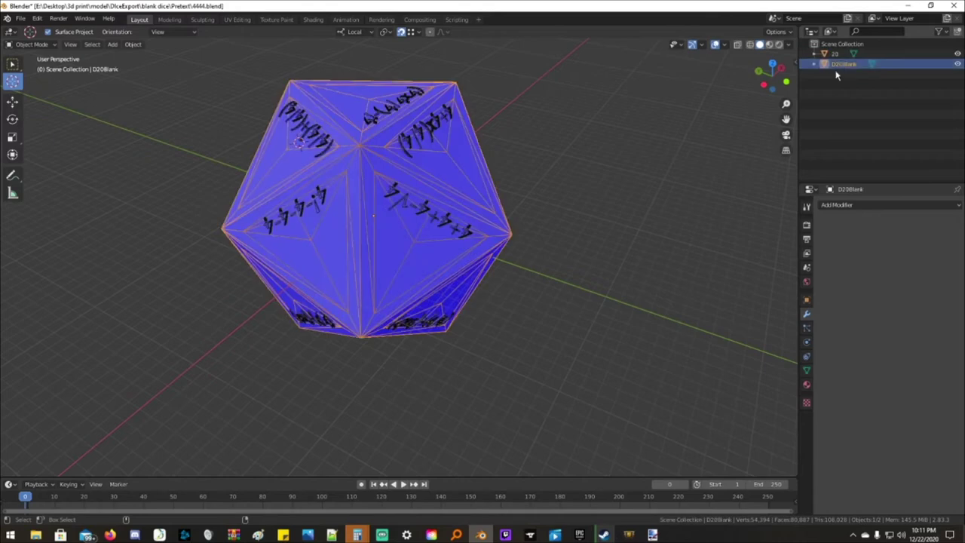
left_click(868, 205)
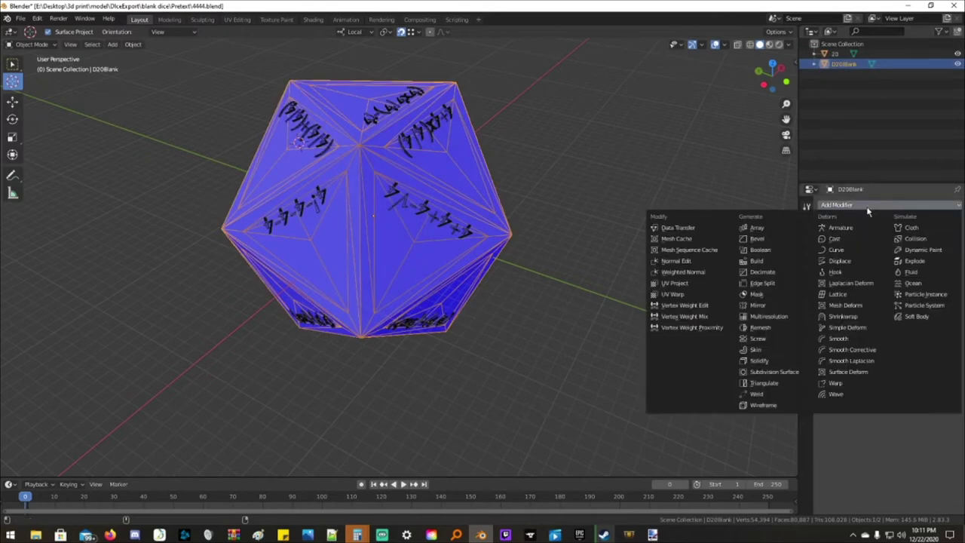
left_click(759, 249)
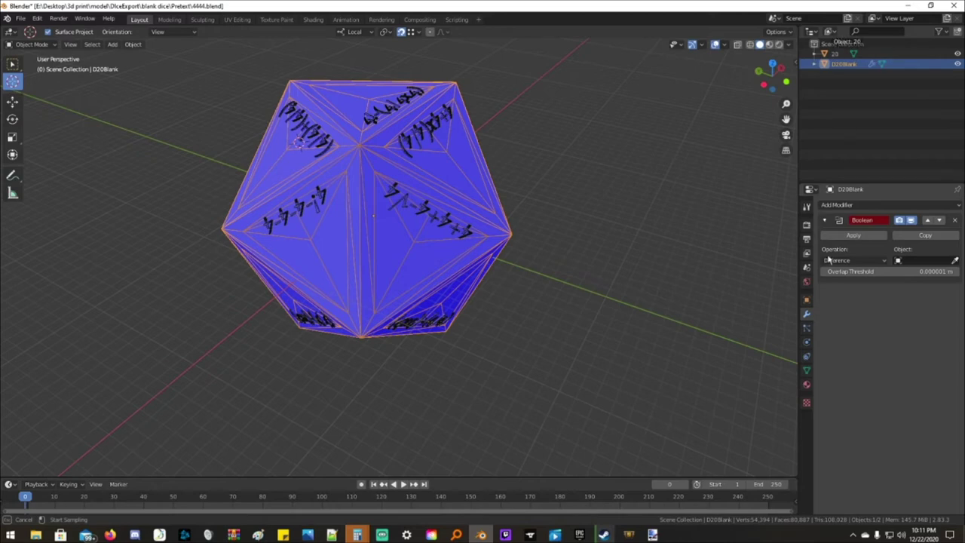
left_click(852, 236)
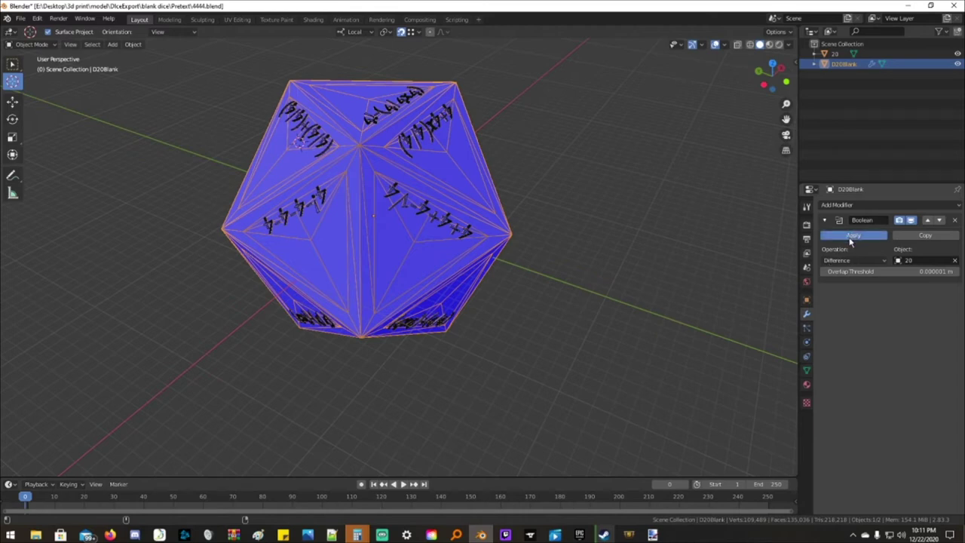
left_click(840, 235)
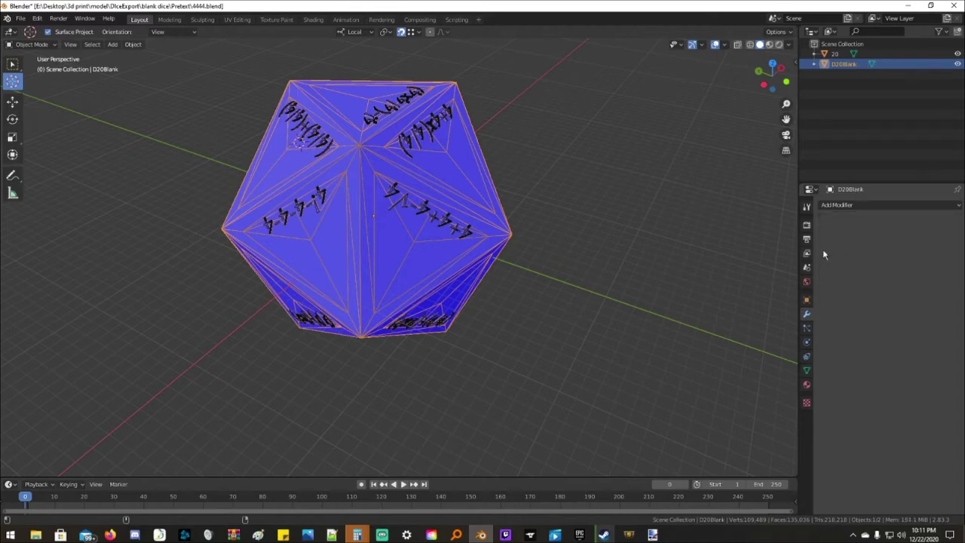
- Delete the expression mesh 20 and inspect the expressions engraved in the D20Blank die
left_click(837, 55)
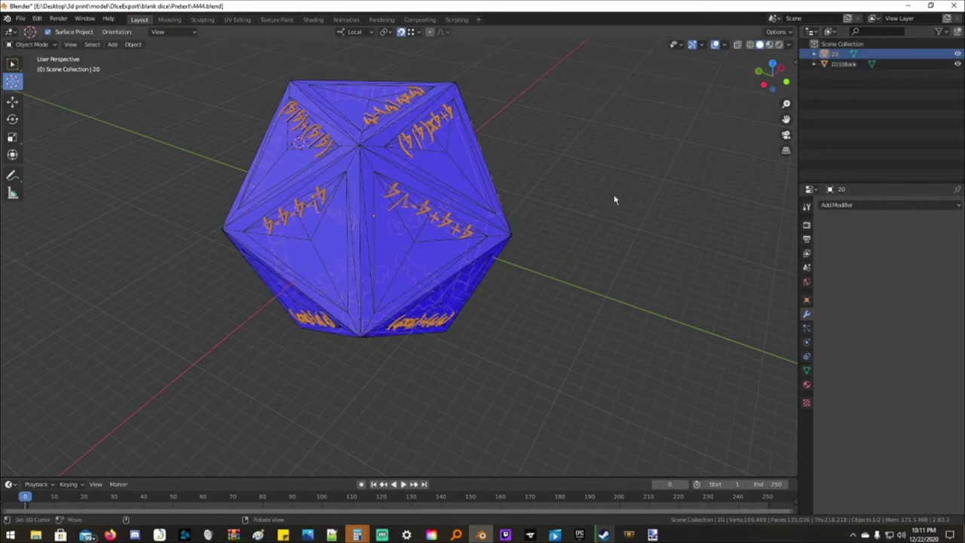
key("x")
left_click(558, 285)
scroll(377, 120, "up", 6)
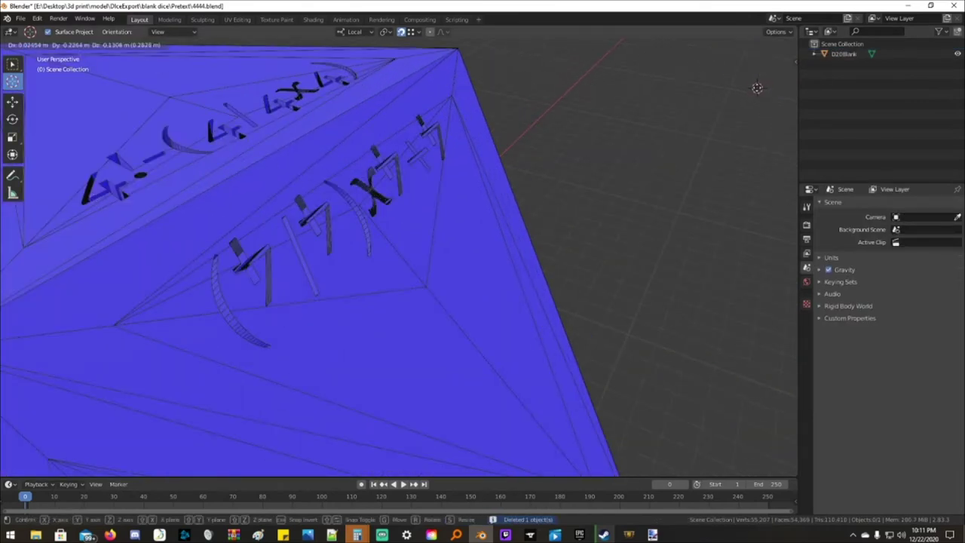
left_click_drag(763, 83, 796, 83)
scroll(574, 160, "down", 8)
scroll(293, 305, "down", 4)
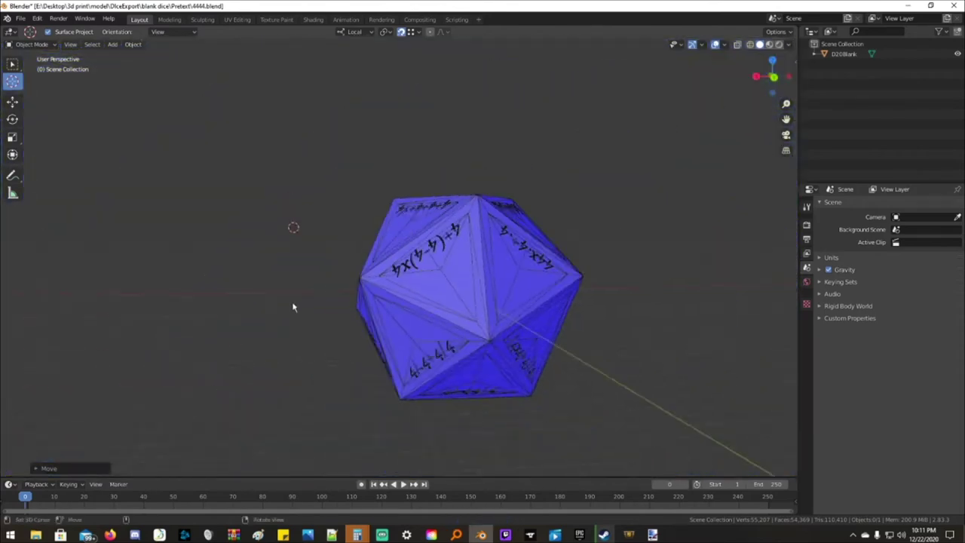
- Export the engraved die as an STL file
left_click(20, 18)
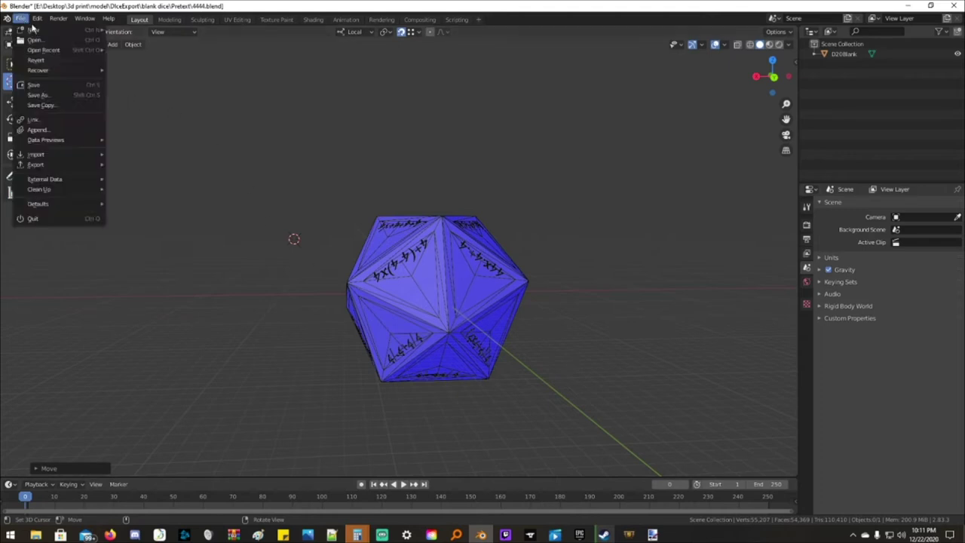
left_click(18, 19)
left_click(19, 18)
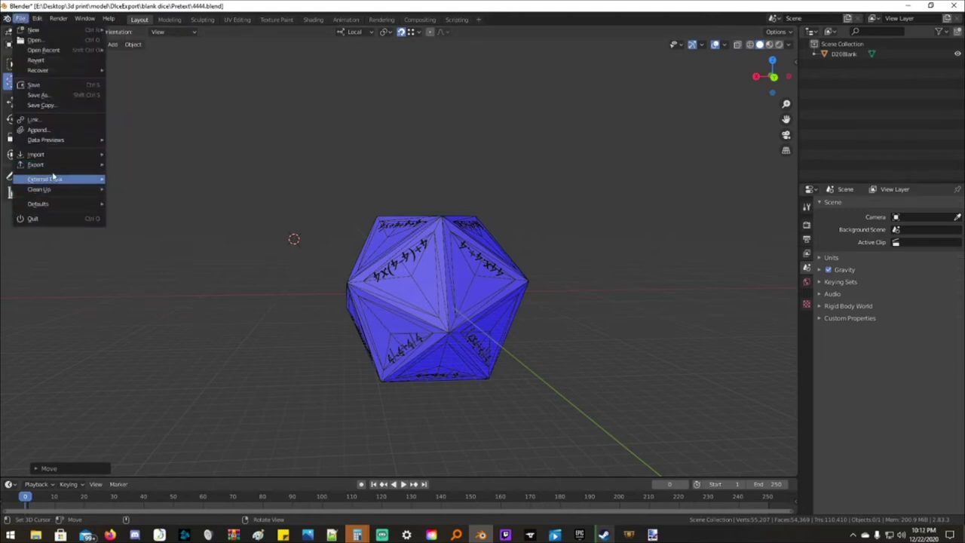
mouse_move(83, 165)
left_click(130, 215)
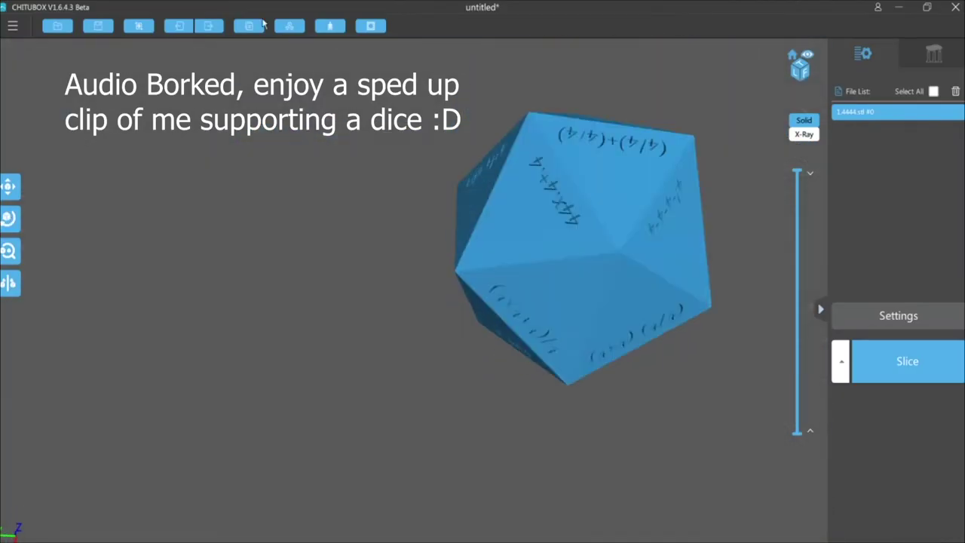
- Set the scale of the added die copy to 125
left_click(92, 270)
type("125")
right_click_drag(724, 226, 741, 309)
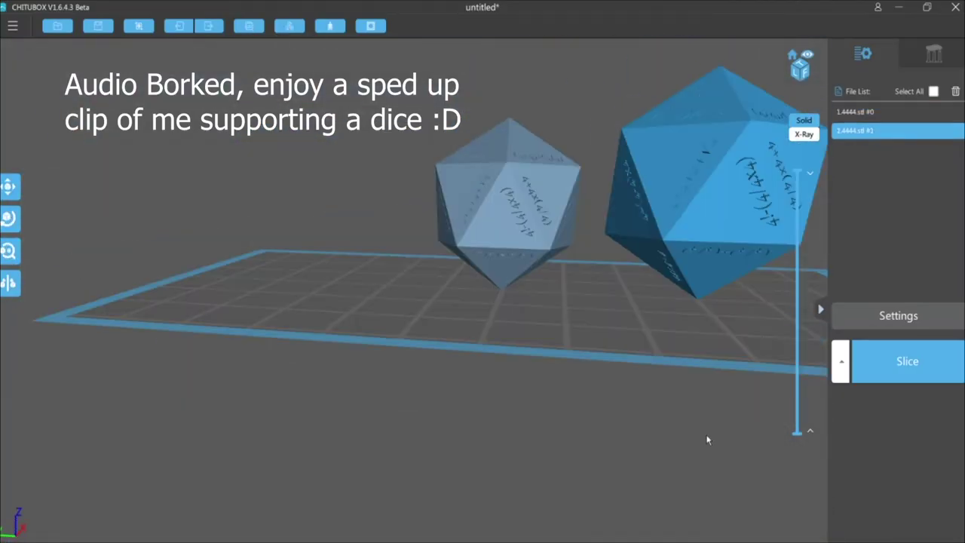
- Start editing supports and place a row of light supports along one lower edge of the first die towards its bottom vertex
right_click_drag(707, 439, 707, 301)
left_click(933, 53)
scroll(409, 368, "up", 4)
left_click(367, 351)
left_click(249, 102)
left_click(275, 147)
left_click(301, 188)
left_click(323, 226)
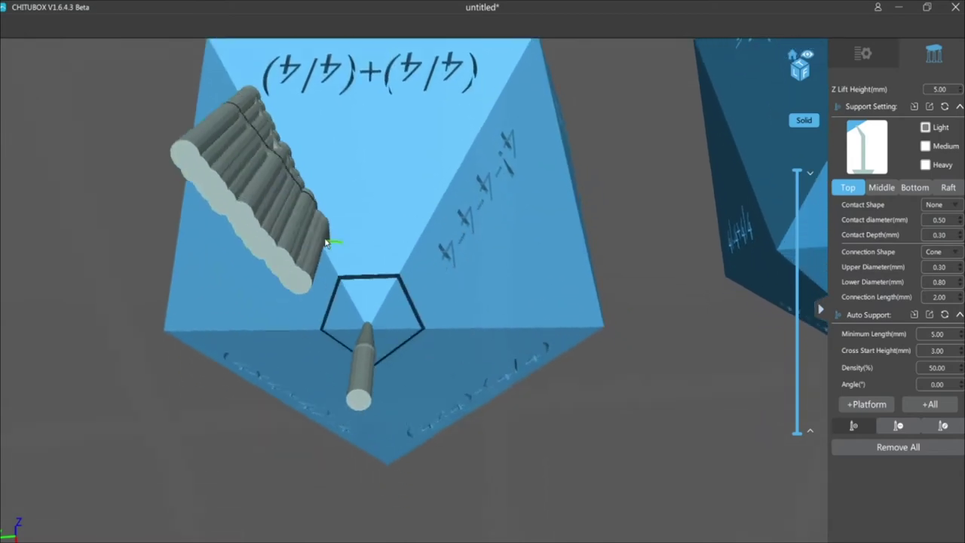
left_click(329, 243)
- Place more light supports along the other lower edges and at an outer corner of the first die
left_click(495, 199)
right_click_drag(392, 256, 467, 173)
left_click(444, 144)
left_click(251, 300)
right_click_drag(361, 317, 286, 249)
left_click(306, 322)
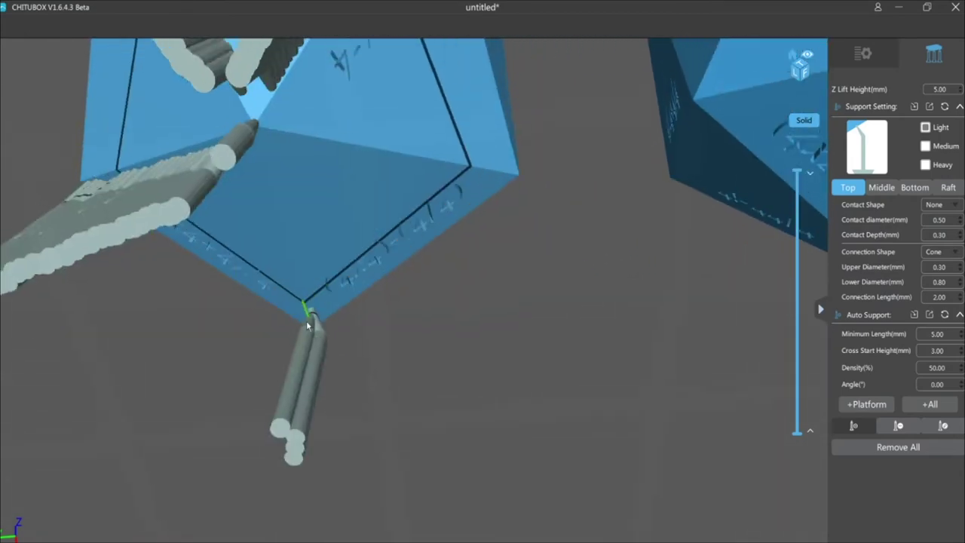
right_click_drag(306, 321, 173, 362)
- Place a cluster of light supports around the bottom vertex of the second die
middle_click_drag(452, 301, 278, 302)
right_click_drag(392, 286, 354, 362)
left_click(352, 371)
left_click(414, 339)
left_click(445, 351)
left_click(359, 162)
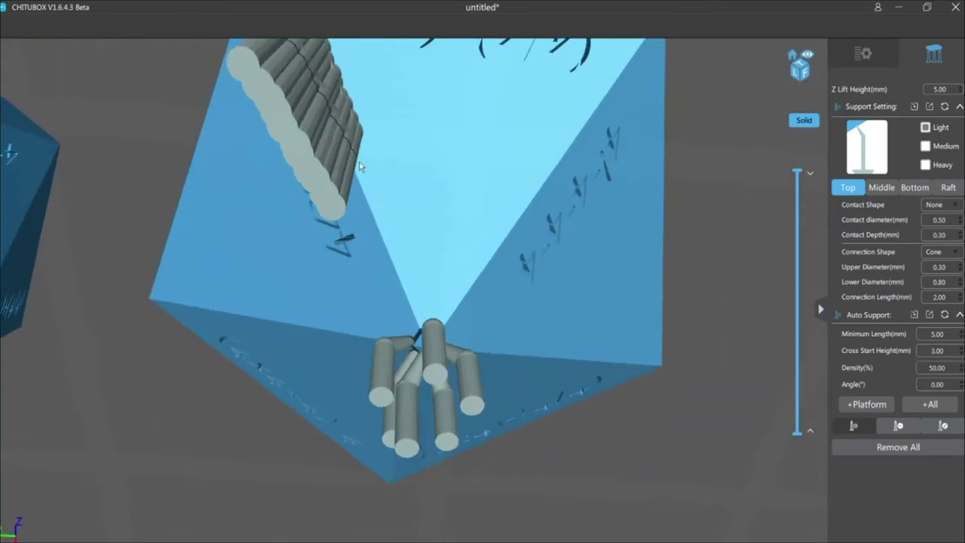
- Place rows of light supports along the second die's lower edges, outward from its bottom vertex
left_click(376, 218)
left_click(508, 132)
right_click_drag(407, 256, 445, 226)
left_click(456, 188)
left_click(271, 198)
left_click(387, 294)
- Examine the support rows under both dice from below and from the side
middle_click_drag(603, 339, 425, 283)
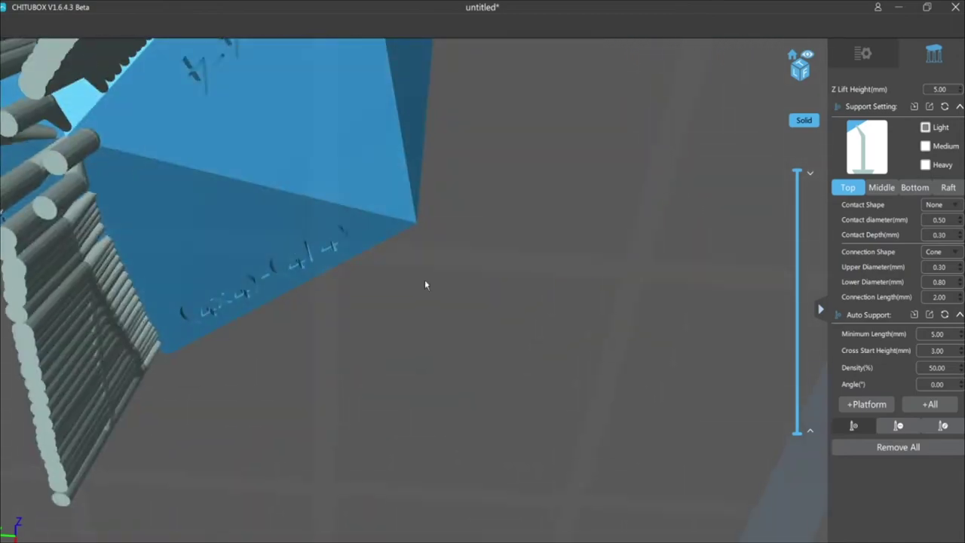
right_click_drag(426, 284, 173, 296)
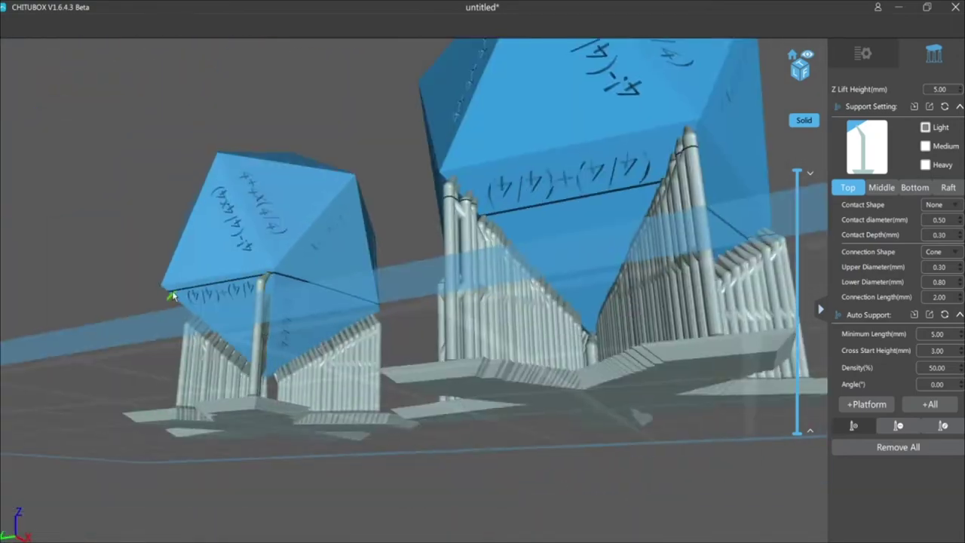
scroll(401, 267, "up", 5)
scroll(562, 276, "up", 5)
scroll(562, 275, "down", 4)
right_click_drag(562, 276, 447, 408)
scroll(447, 408, "up", 3)
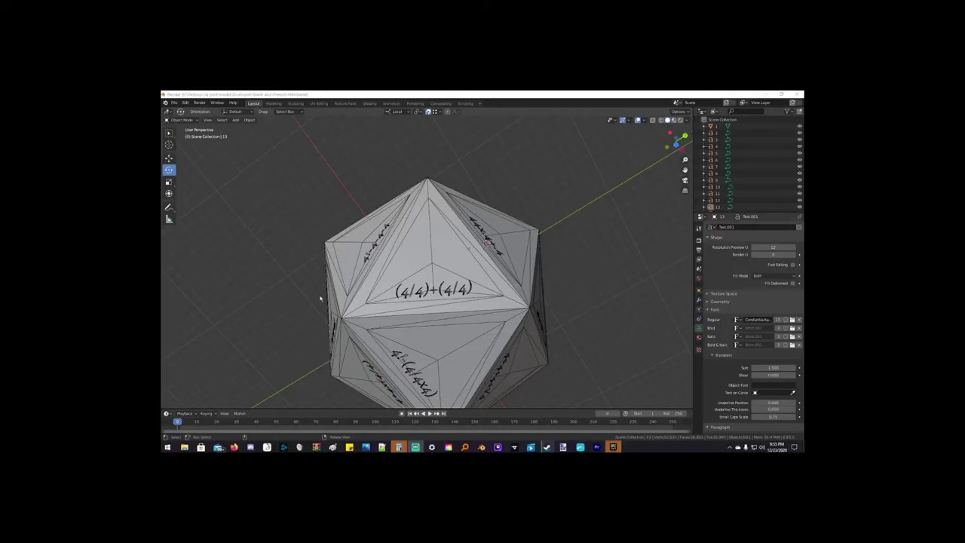
- Move the (4/4)+(4/4) text, object 2, within its plane to the centre of its triangular face
scroll(424, 186, "down", 3)
scroll(473, 287, "up", 3)
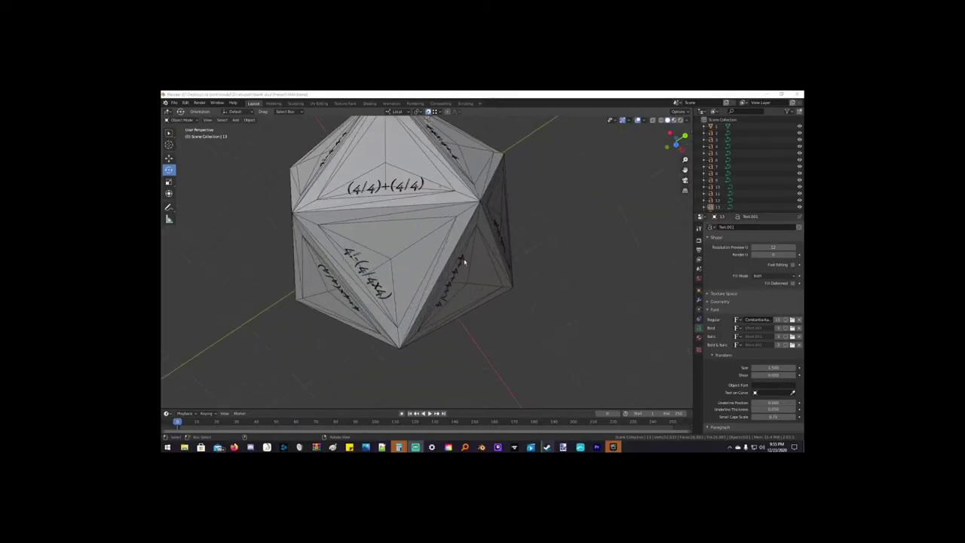
middle_click_drag(624, 235, 625, 244)
scroll(513, 319, "down", 5)
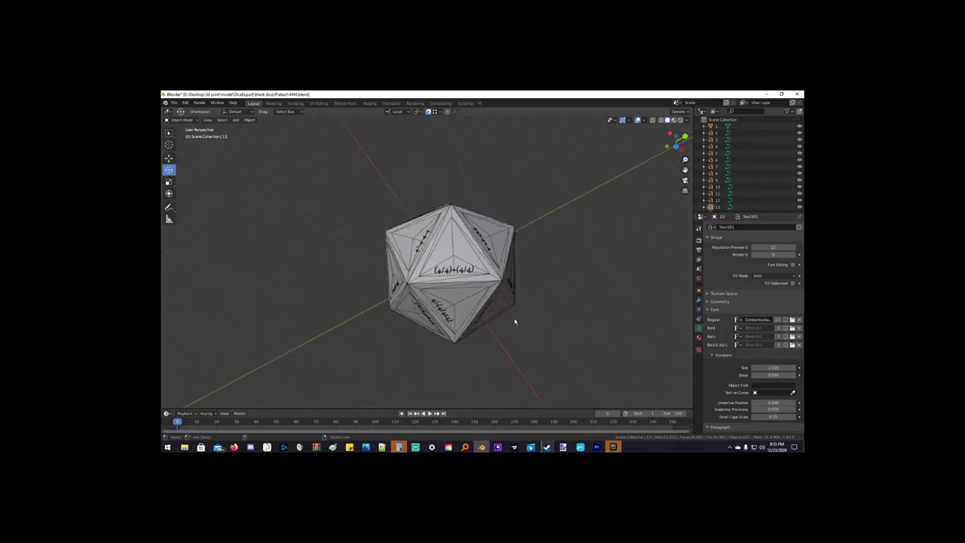
scroll(478, 249, "up", 5)
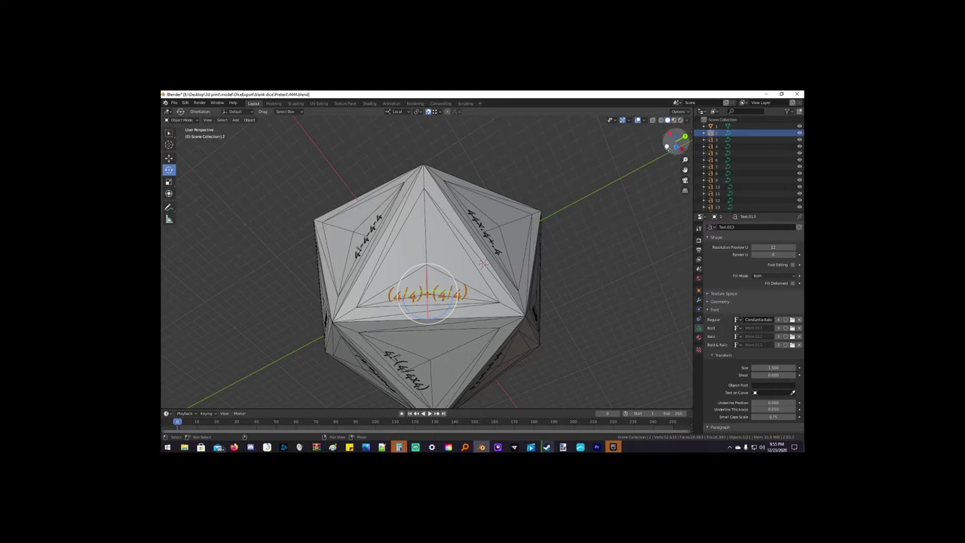
key("ctrl+shift+b")
left_click(377, 256, "shift")
key("ctrl+shift+b")
key("m")
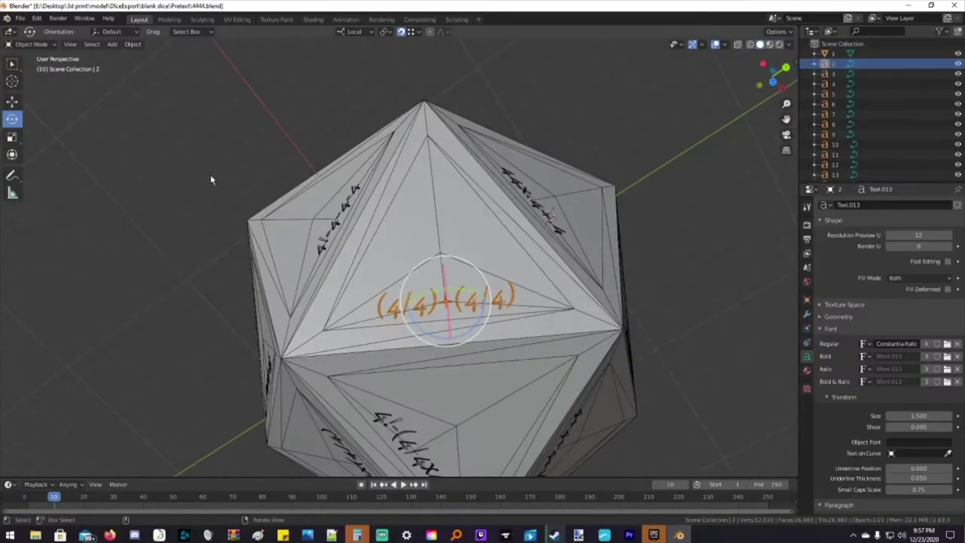
key("shift+z")
key("shift+z")
- Work through the expression texts from object 3 onward to object 11, moving each to the centre of its face
left_click(833, 73)
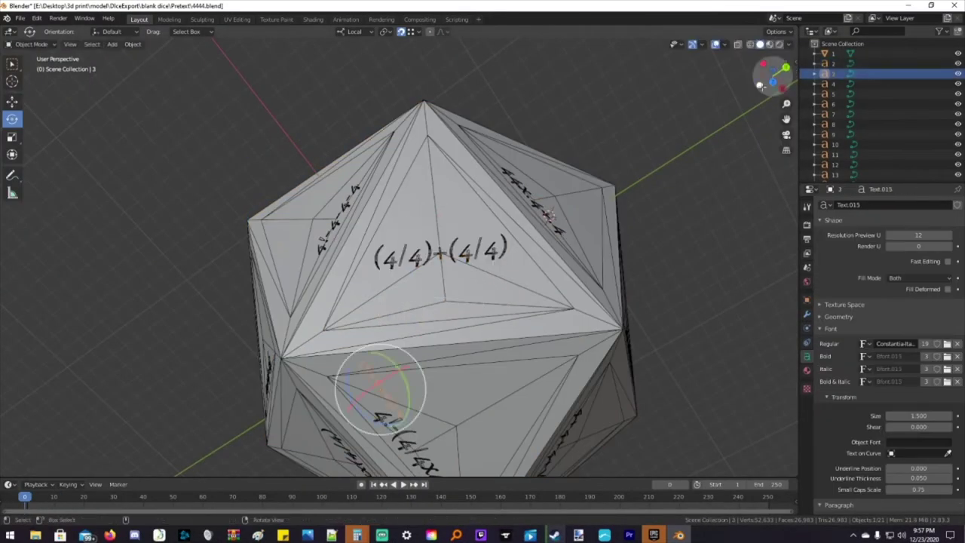
left_click_drag(771, 81, 724, 98)
left_click(833, 94)
key("g")
left_click(376, 285)
left_click(833, 124)
left_click(833, 134)
key("g")
left_click(351, 181)
- Move the remaining expression texts, objects 12 to 20, to the centres of their faces
left_click(833, 164)
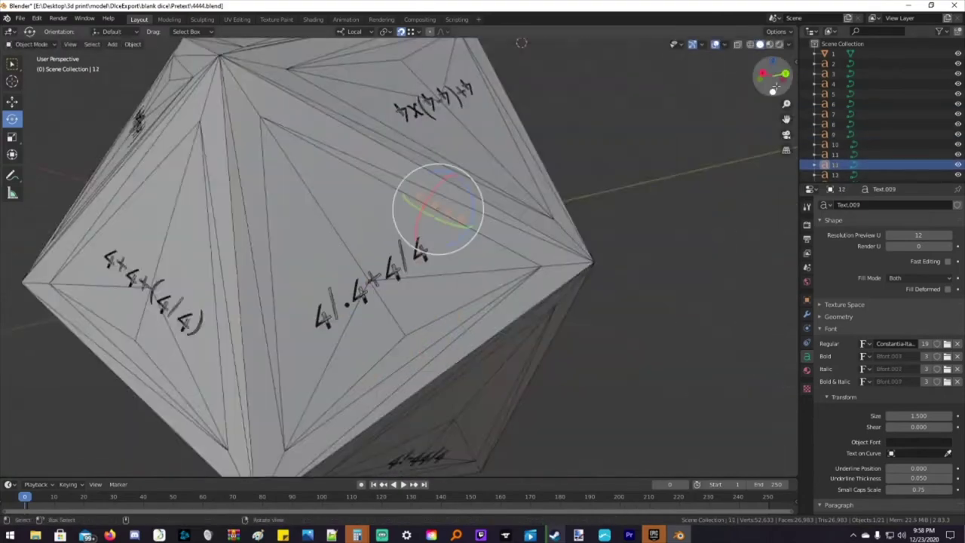
scroll(829, 114, "down", 3)
left_click(827, 111)
left_click(833, 122)
left_click(833, 132)
left_click(833, 141)
left_click(833, 152)
left_click(833, 162)
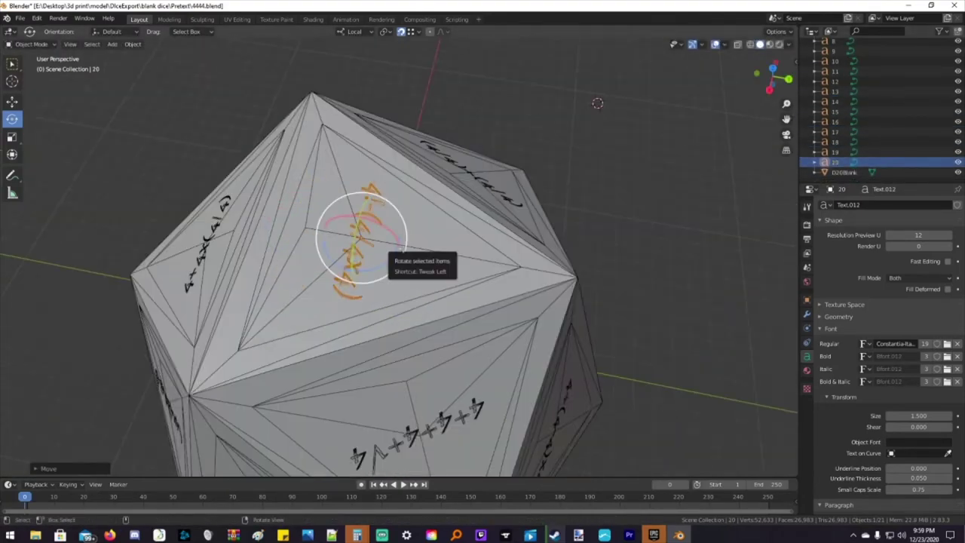
- Stack the logarithm mesh, object 1, in two lines, with the log √4/4 part above the (log4 √4) part
key("Tab")
scroll(837, 113, "up", 3)
left_click(772, 92)
key("Tab")
left_click(833, 53)
middle_click_drag(528, 226, 527, 317)
key("Tab")
key("shift+z")
left_click_drag(306, 331, 433, 441)
key("g")
key("shift+z")
left_click(527, 294)
key("shift+z")
key("g")
key("shift+z")
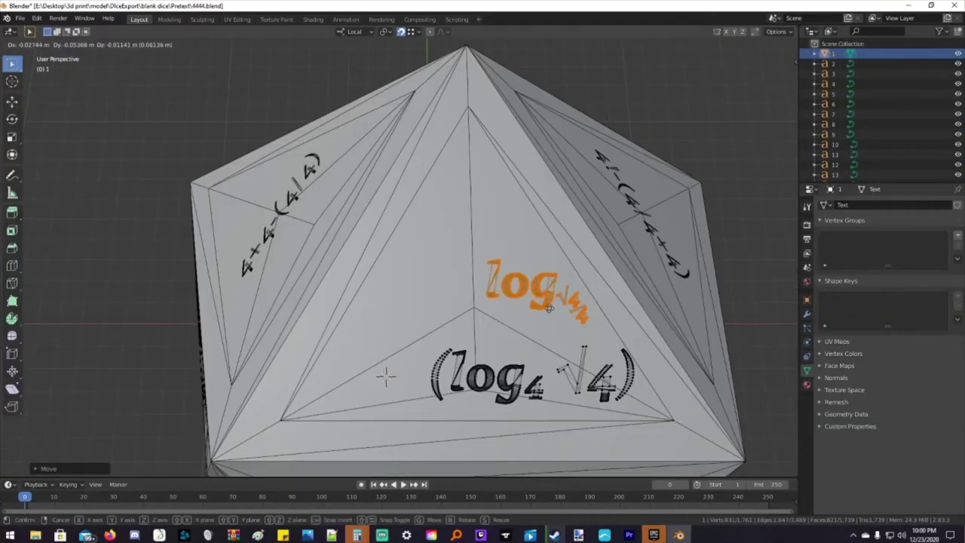
left_click(553, 303)
- Position the stacked logarithm mesh around the centre of its face and scale it up about 1.55 times
key("Tab")
key("g")
left_click(490, 316)
right_click(131, 264)
key("s")
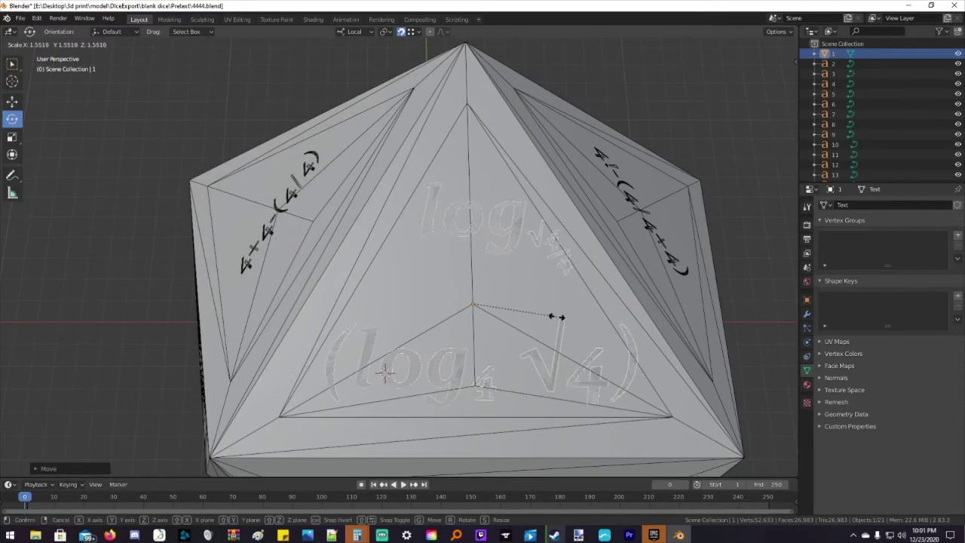
left_click(555, 317)
- Adjust the position of the logarithm geometry and move the √4/4 subscript beside the upper log
middle_click_drag(544, 384, 544, 332)
left_click_drag(772, 79, 747, 94)
scroll(464, 269, "up", 1)
key("Tab")
key("g")
left_click(445, 362)
key("shift+z")
left_click_drag(530, 226, 465, 294)
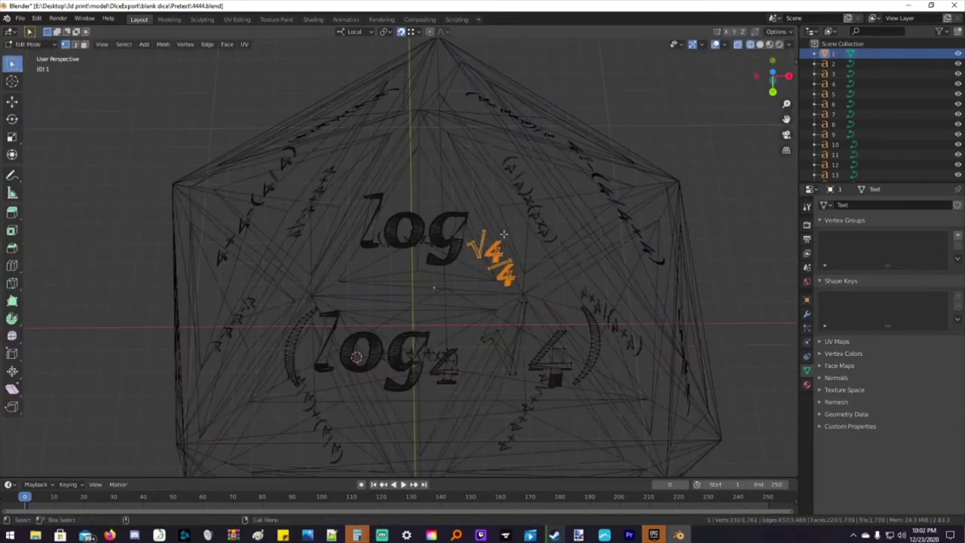
key("shift+z")
key("g")
key("shift+z")
- Enlarge the subscript 4 of the lower log and place it between log and √4
scroll(464, 302, "up", 3)
left_click_drag(426, 332, 481, 400)
key("s")
left_click(475, 317)
key("g")
key("shift+z")
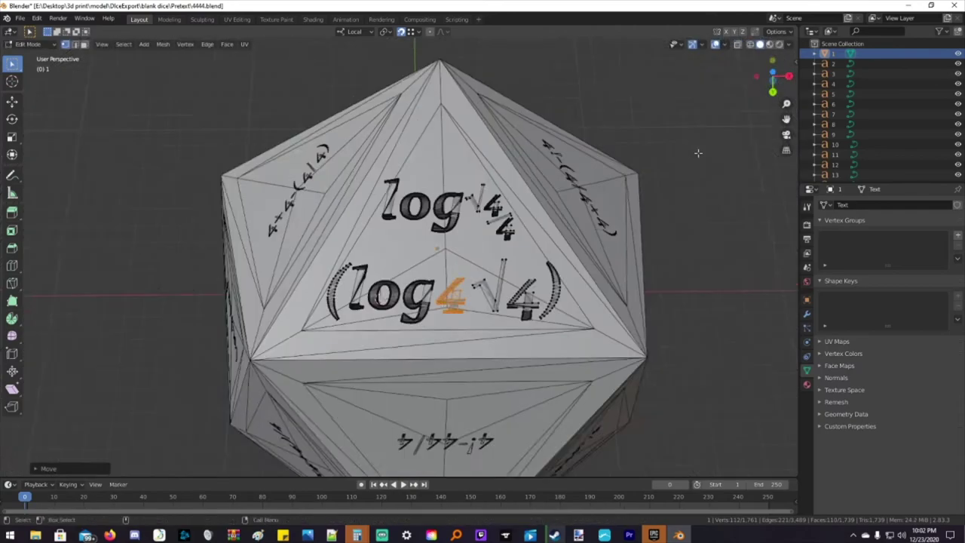
left_click_drag(762, 86, 746, 94)
- Break text object 2 into (4/4) above +(4/4) and set its font size to 2.73
left_click(833, 63)
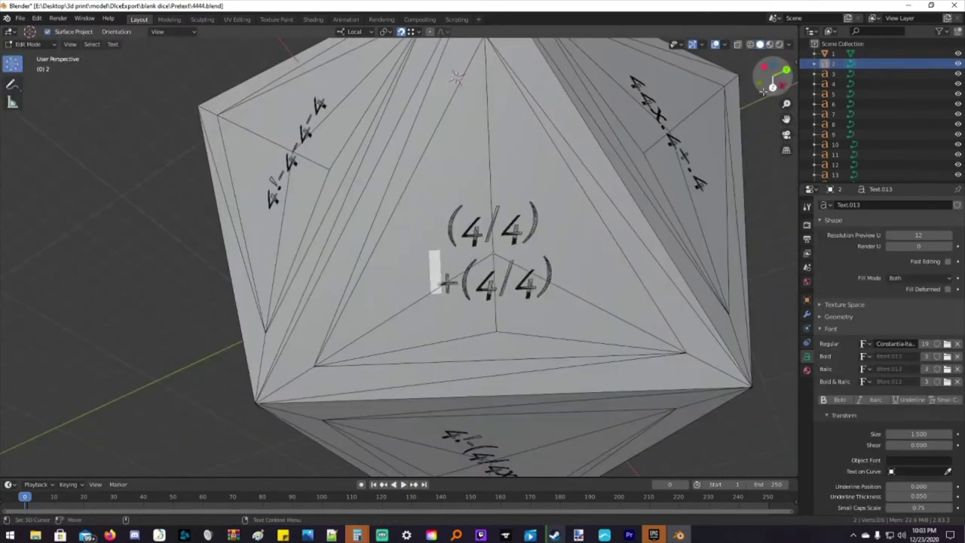
left_click(897, 415)
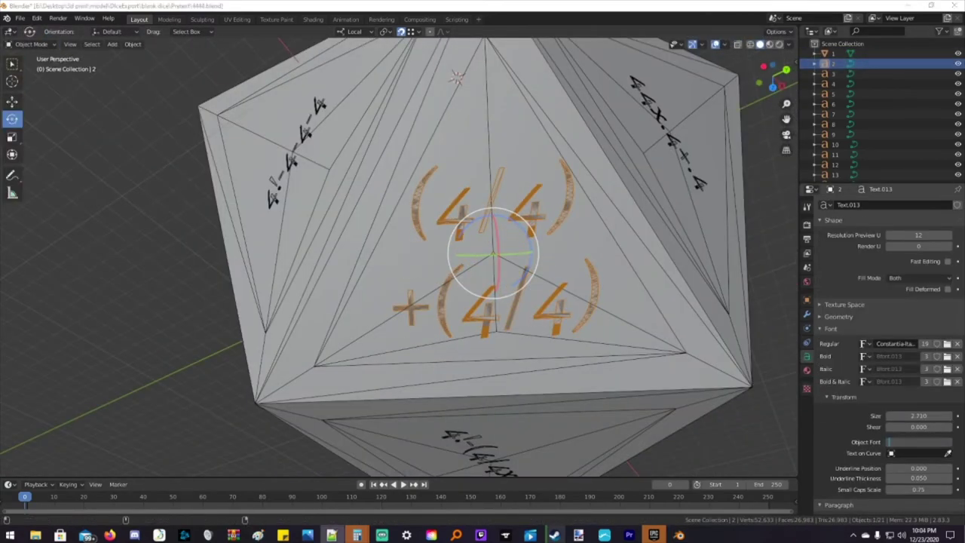
left_click_drag(771, 76, 763, 81)
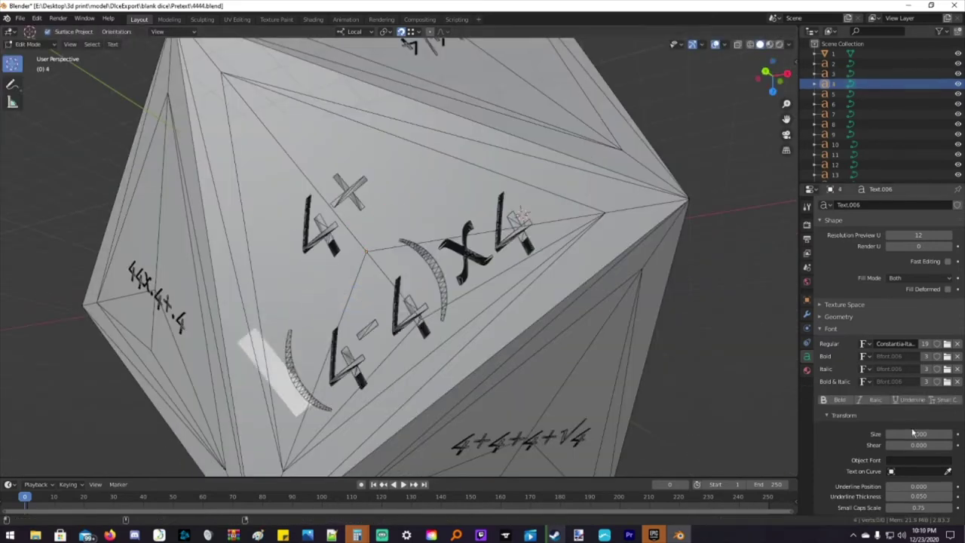
- Edit text object 5, adding a plus sign to its (4x4)/4 expression
key("BackSpace")
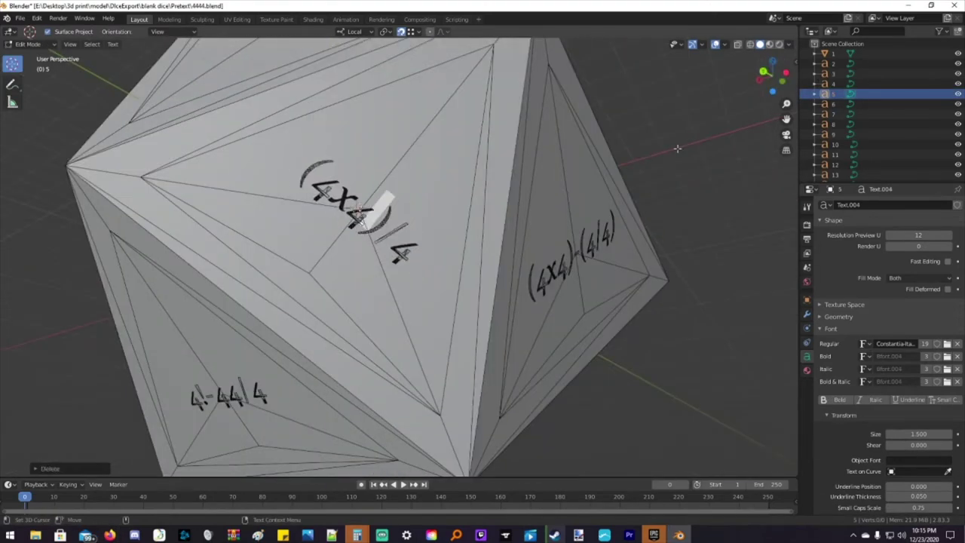
type("+")
key("Right")
key("Right")
key("Right")
key("Right")
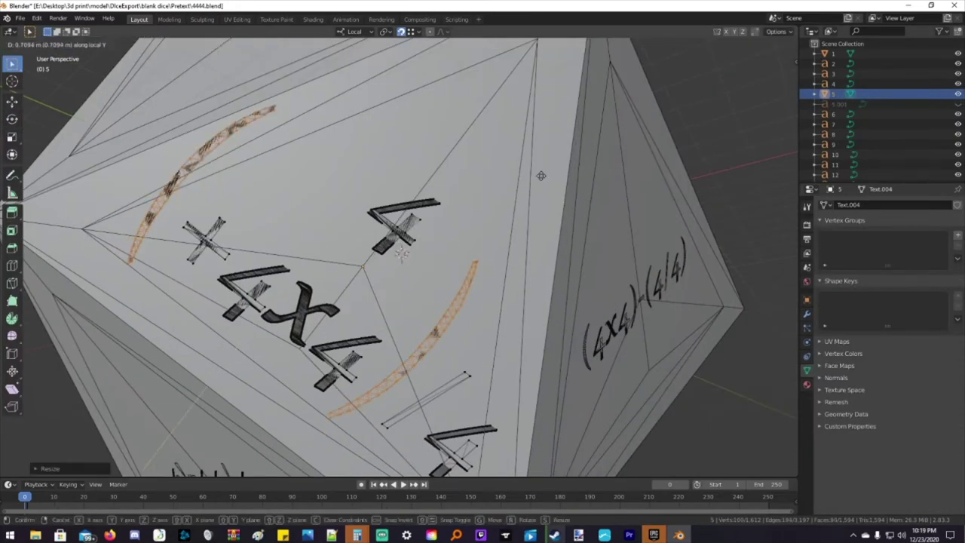
- Move the enlarged parentheses of expression mesh 5 about 0.71 m along local Y, and reposition one parenthesis along local X
left_click(541, 176)
scroll(541, 176, "down", 2)
key("shift+l")
key("g")
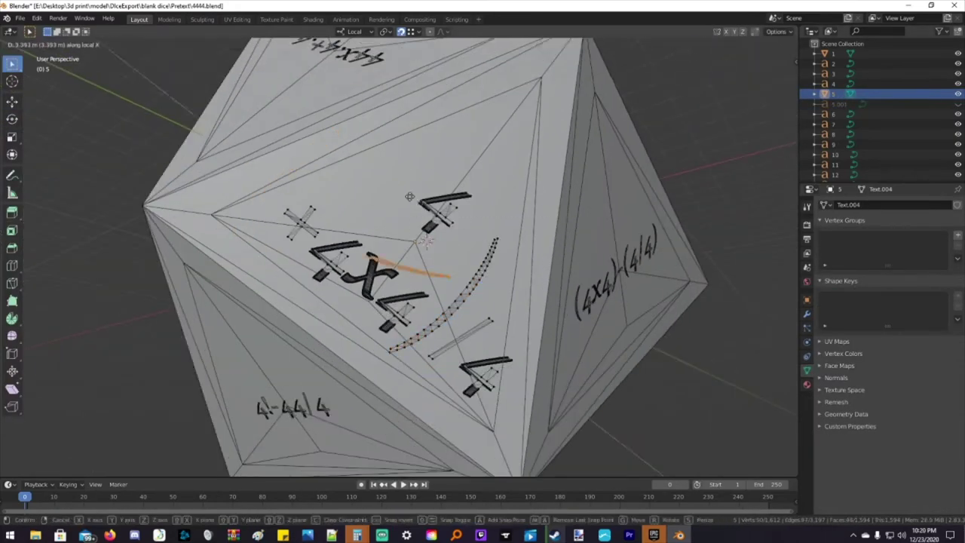
left_click(418, 211)
scroll(422, 214, "down", 3)
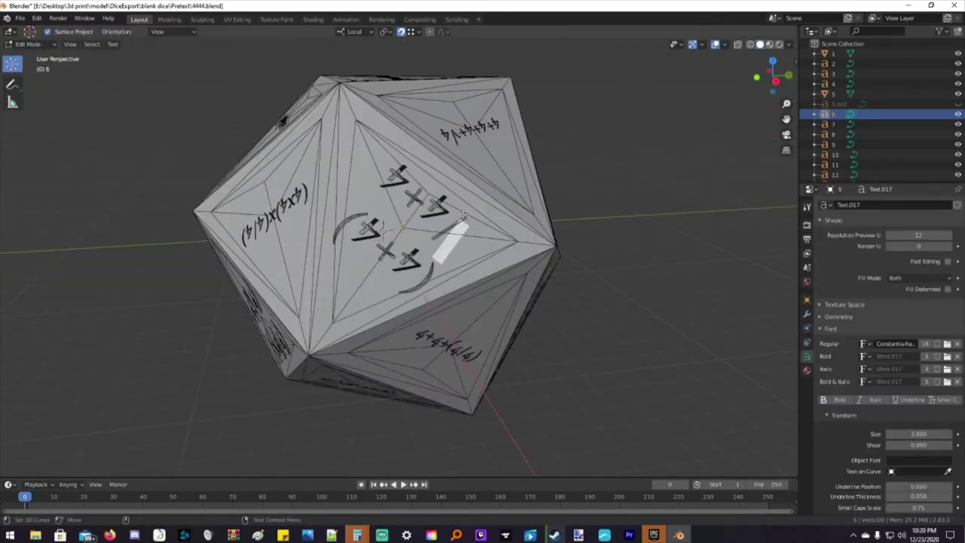